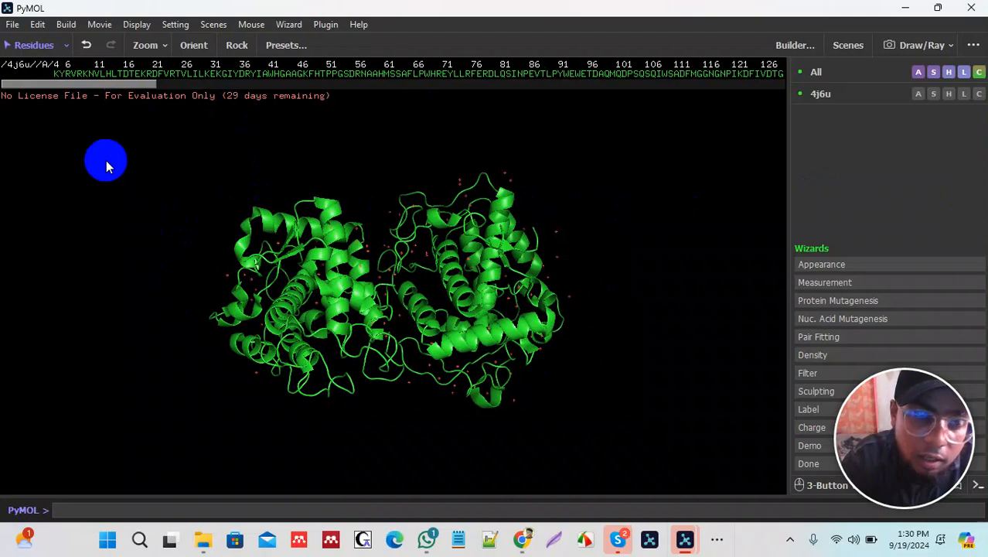
left_click(99, 84)
mouse_move(98, 84)
left_mouse_down()
mouse_move(370, 87)
mouse_move(88, 95)
left_mouse_up()
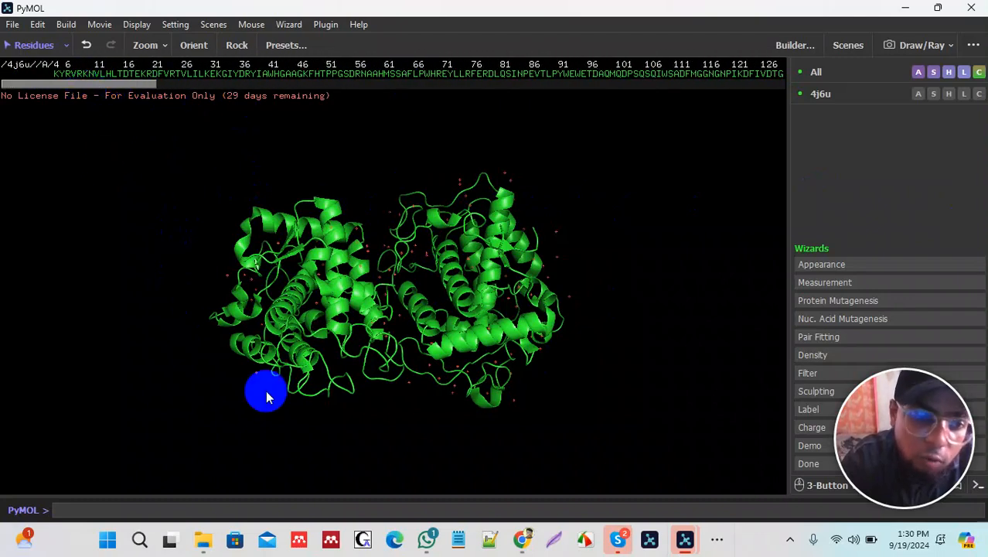
Switch to File Explorer and locate the 4j6u structure file in the Protein folder
left_click(203, 539)
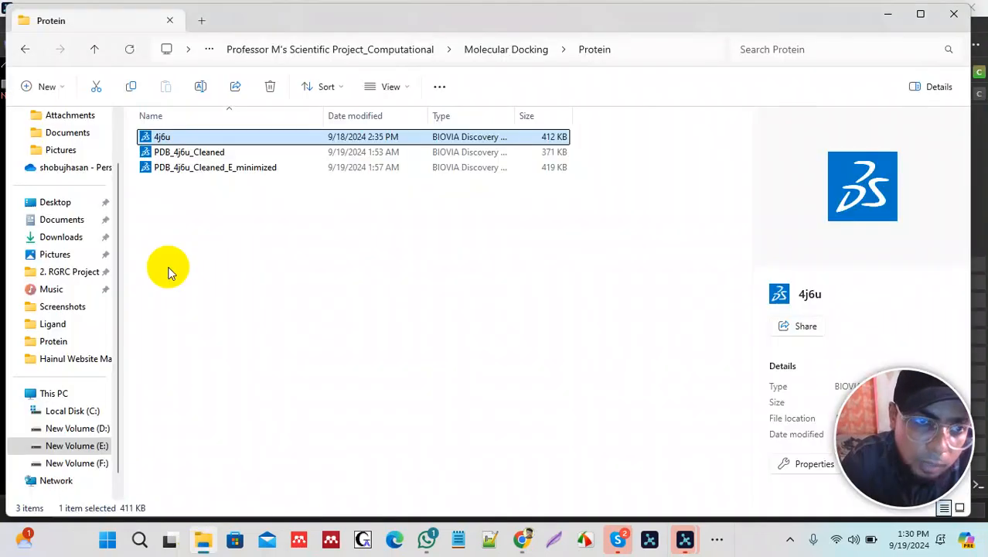
left_click(184, 138)
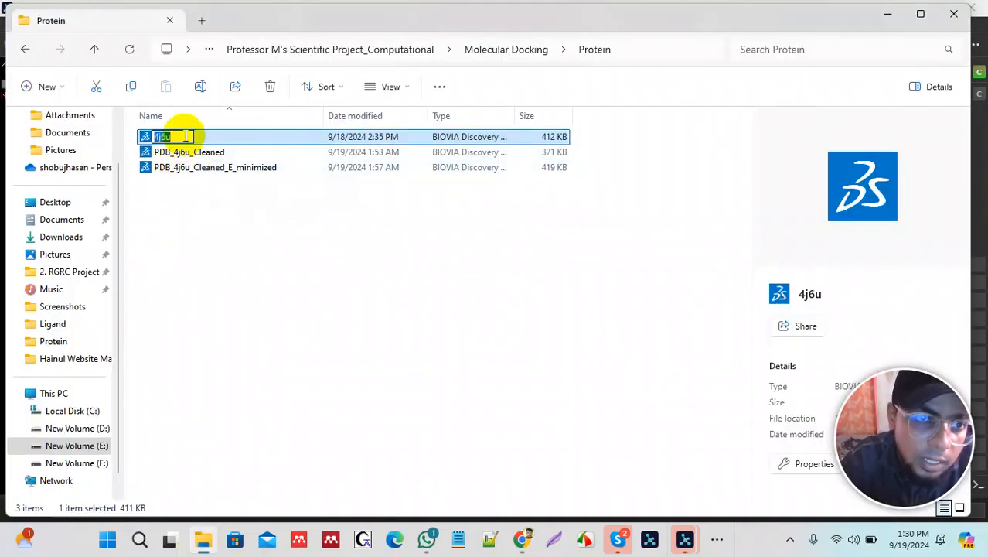
left_click(235, 203)
left_click(279, 137)
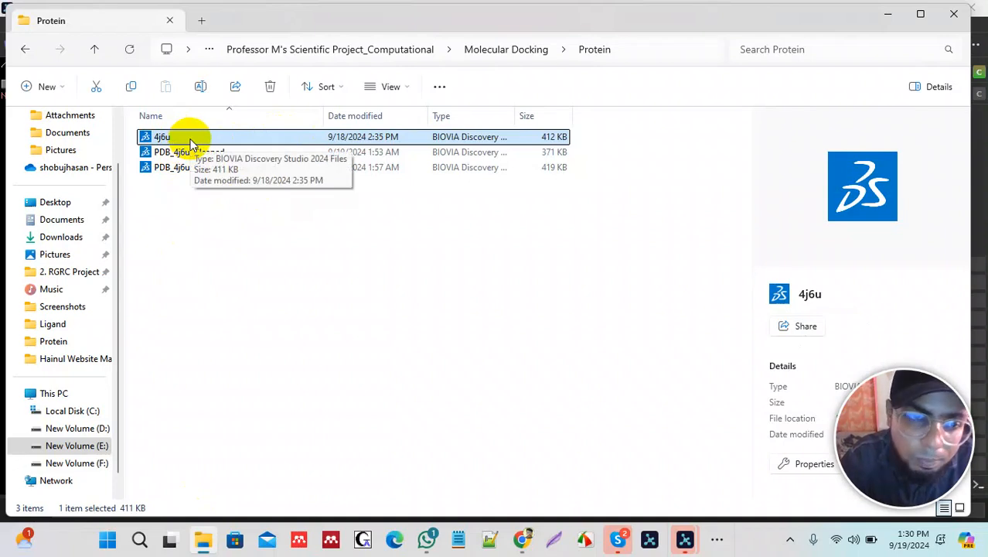
left_click(192, 251)
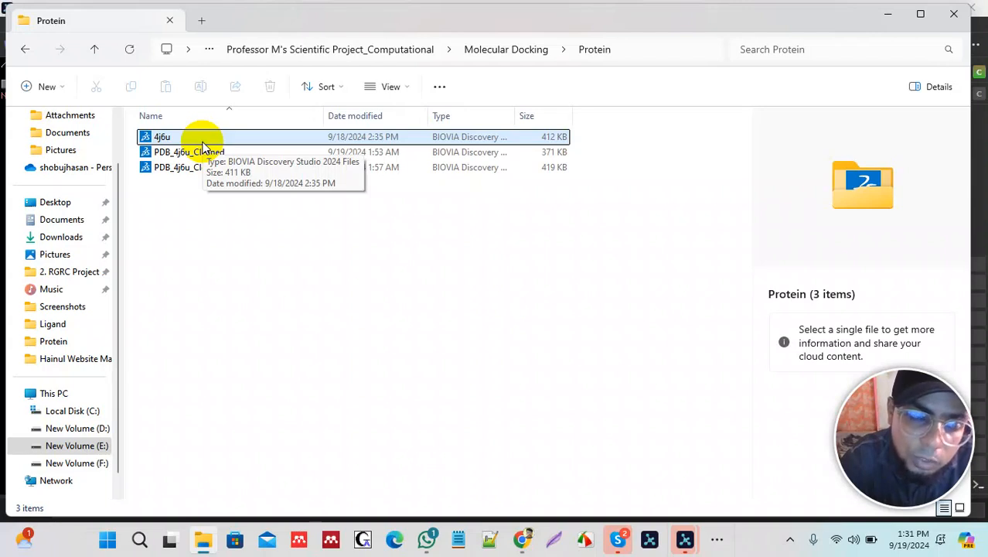
left_click(186, 137)
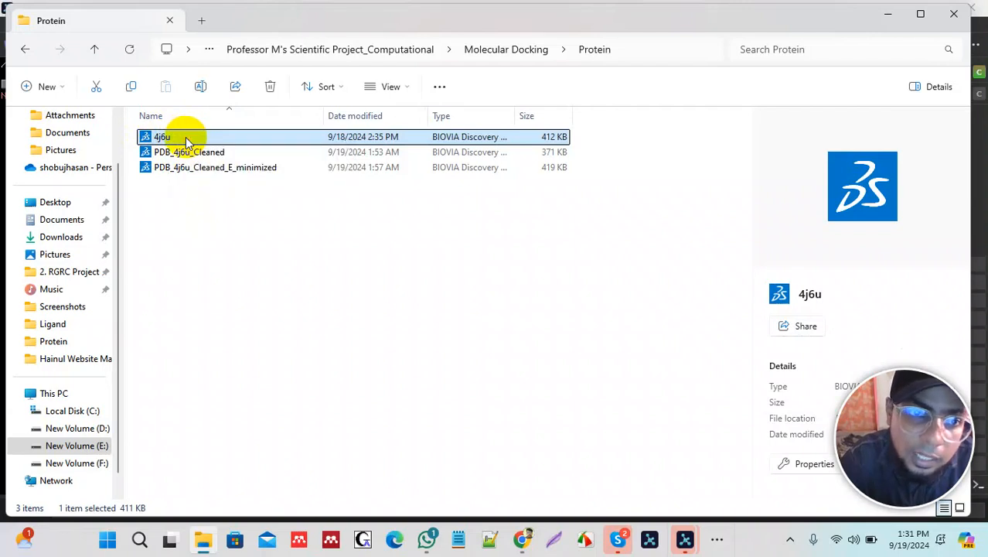
left_click(232, 227)
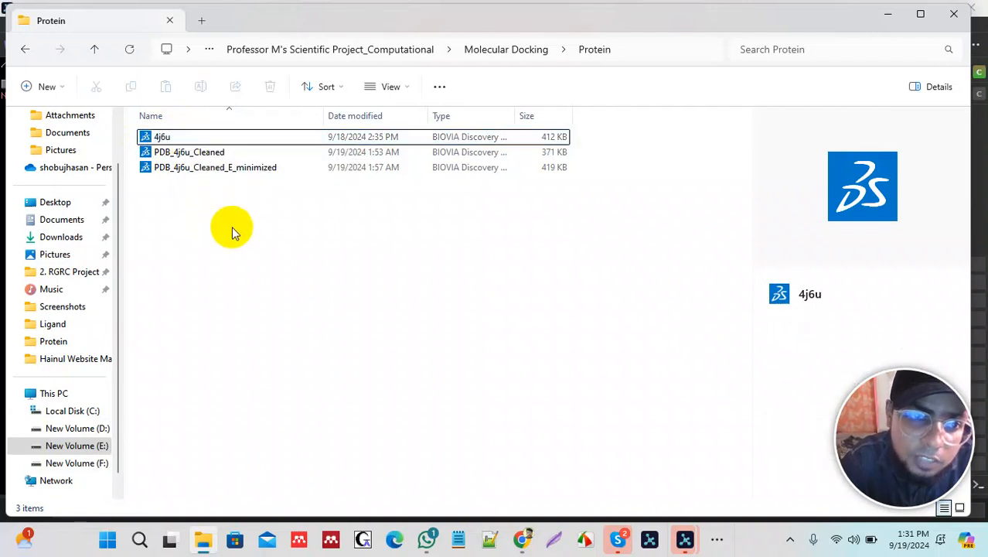
Open the 4j6u file with PyMOL Molecular Graphics System and dismiss the activation prompt
left_click(261, 143)
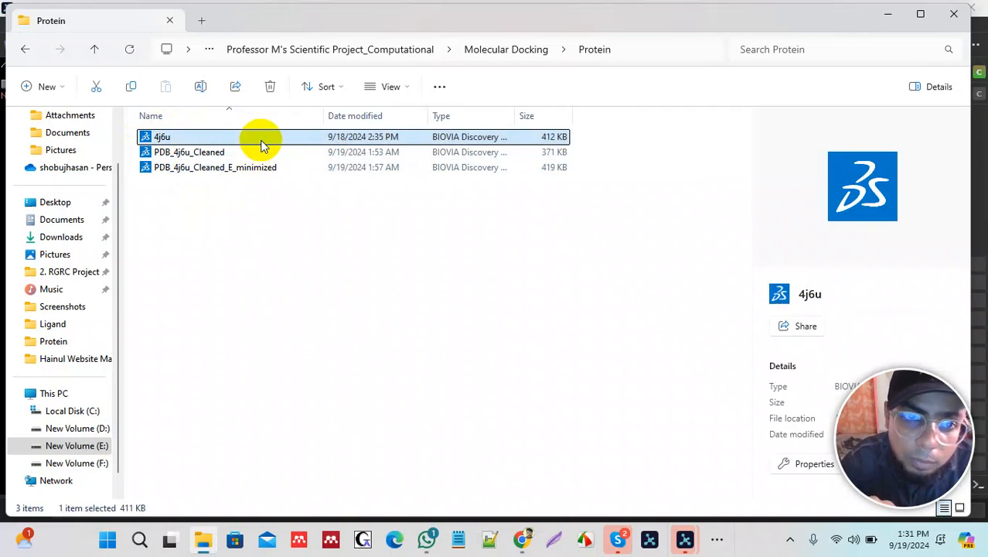
right_click(261, 143)
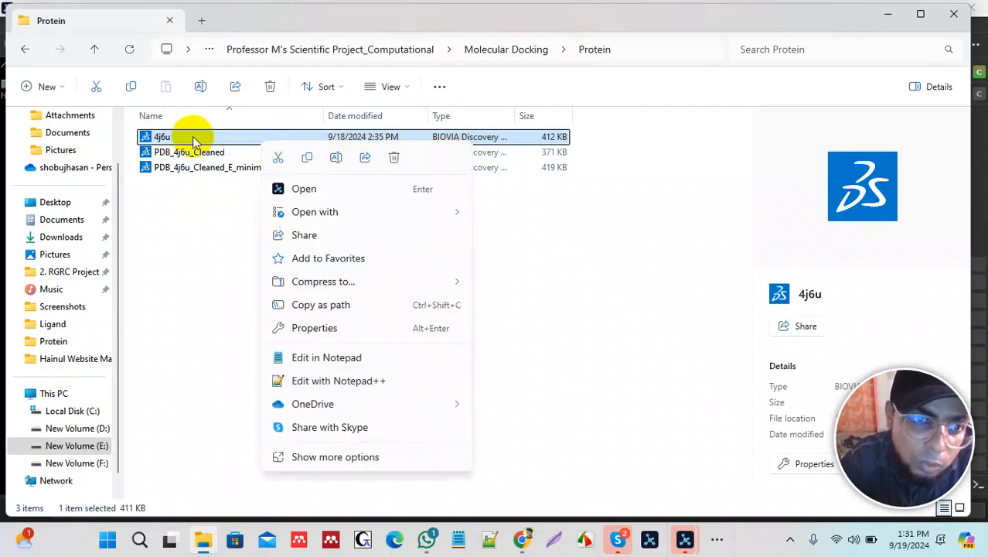
mouse_move(367, 214)
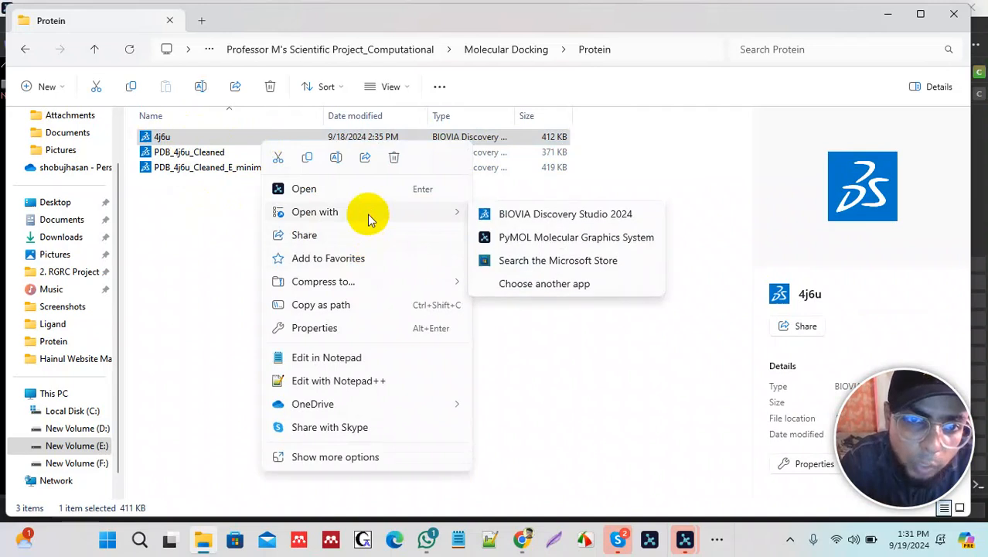
left_click(533, 240)
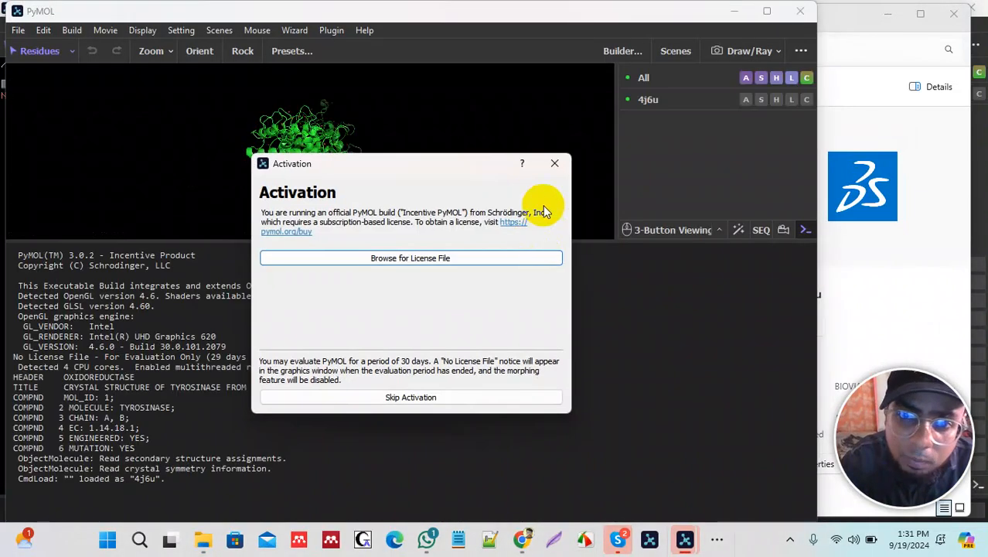
left_click(555, 164)
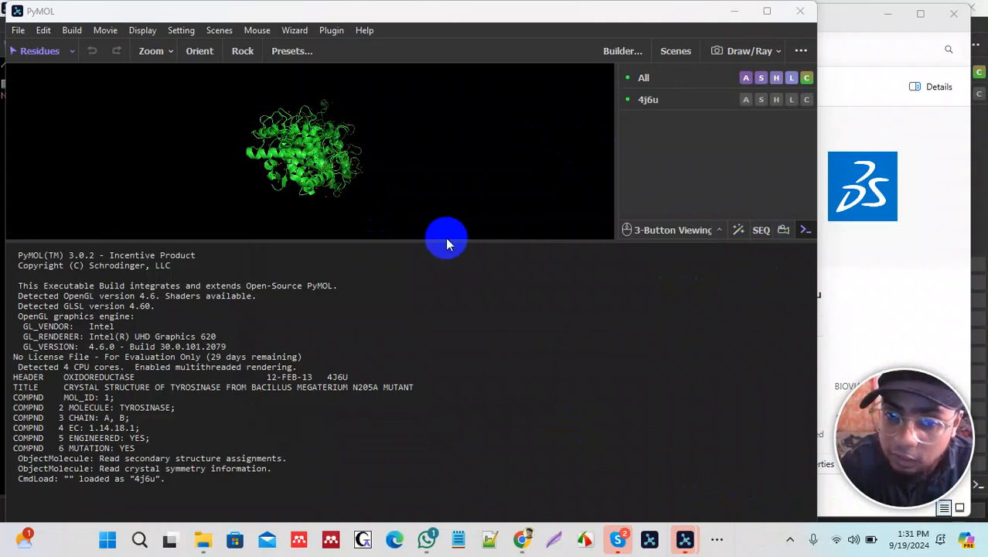
Enlarge the 3D viewer over the console output and show the residue sequence above the structure
left_click_drag(448, 241, 495, 487)
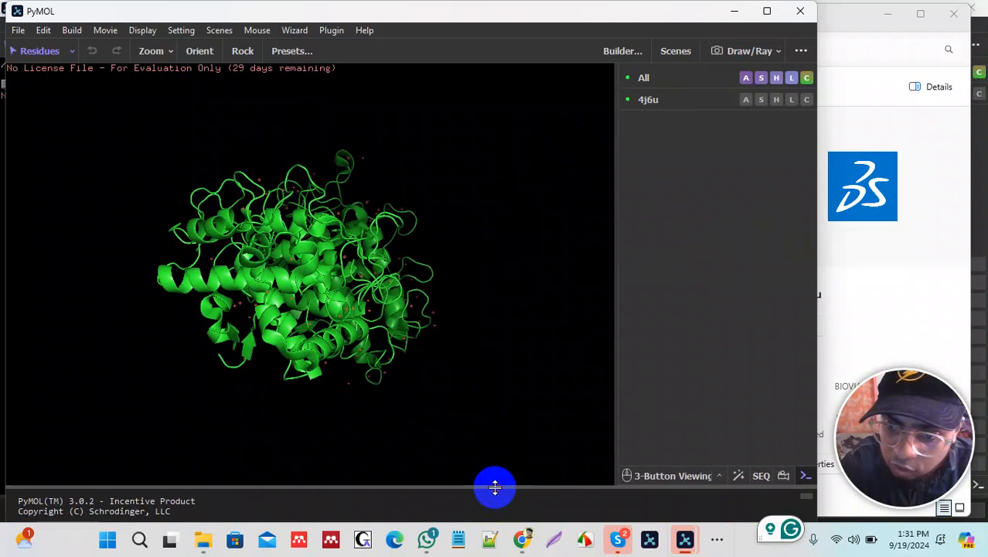
left_click(760, 476)
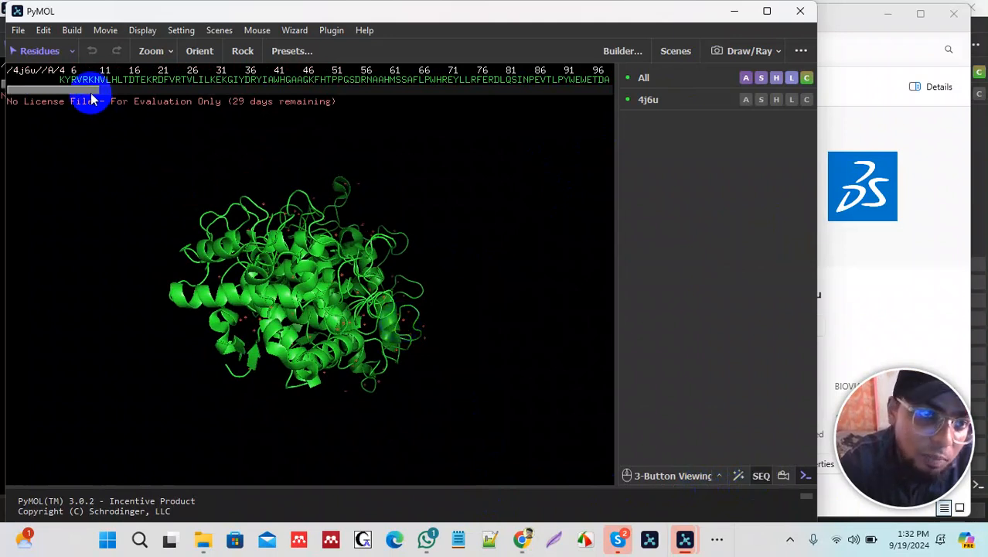
Select all water residues (O) between the end of chain A's sequence and the start of chain B, and remove them
left_click_drag(91, 92, 309, 97)
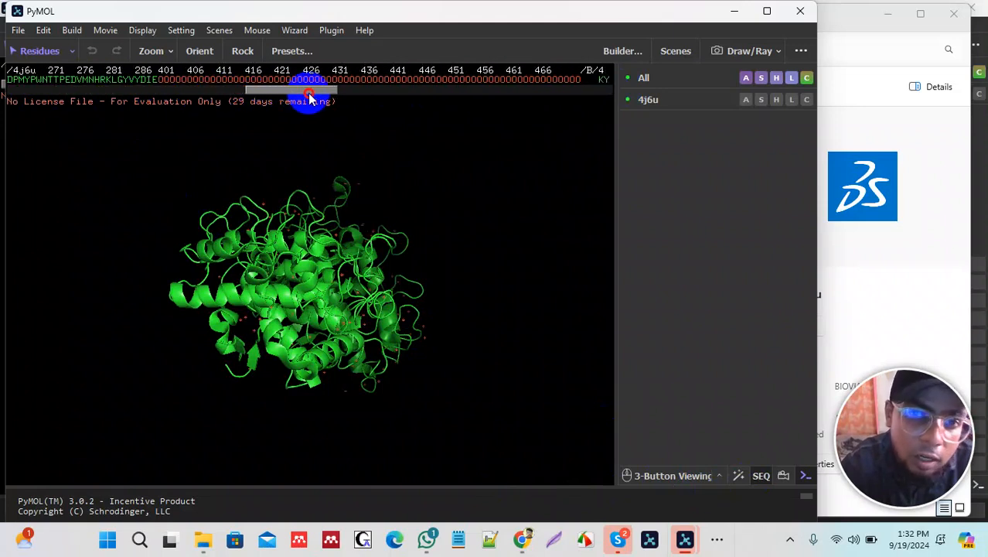
left_click_drag(310, 98, 288, 98)
left_click(300, 80)
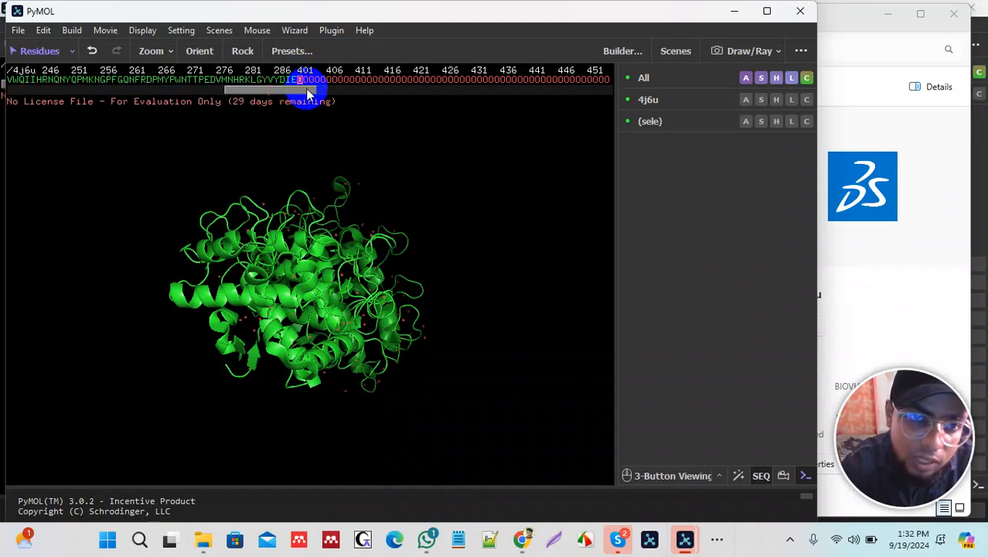
mouse_move(307, 91)
left_mouse_down()
mouse_move(542, 90)
mouse_move(314, 99)
left_mouse_up()
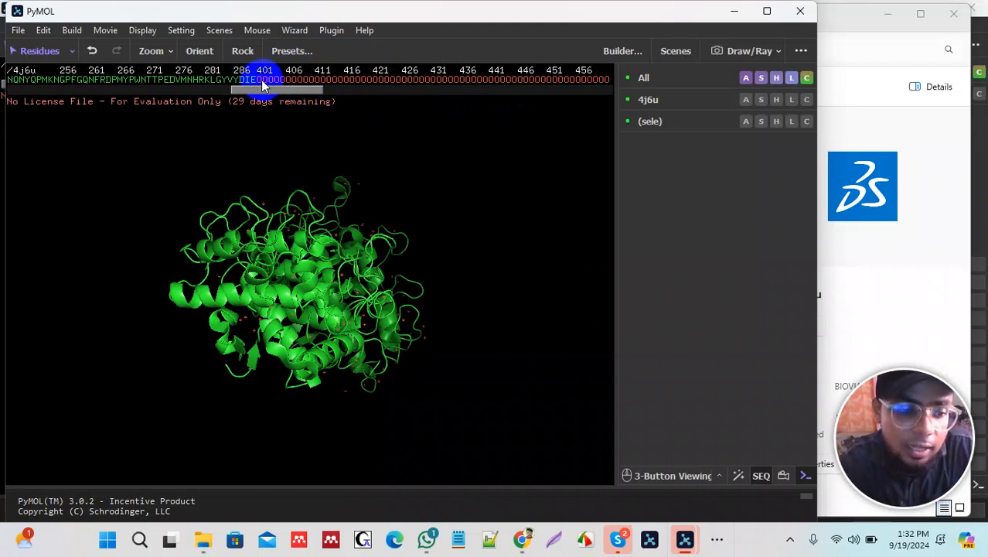
mouse_move(273, 91)
left_mouse_down()
mouse_move(290, 92)
mouse_move(280, 98)
left_mouse_up()
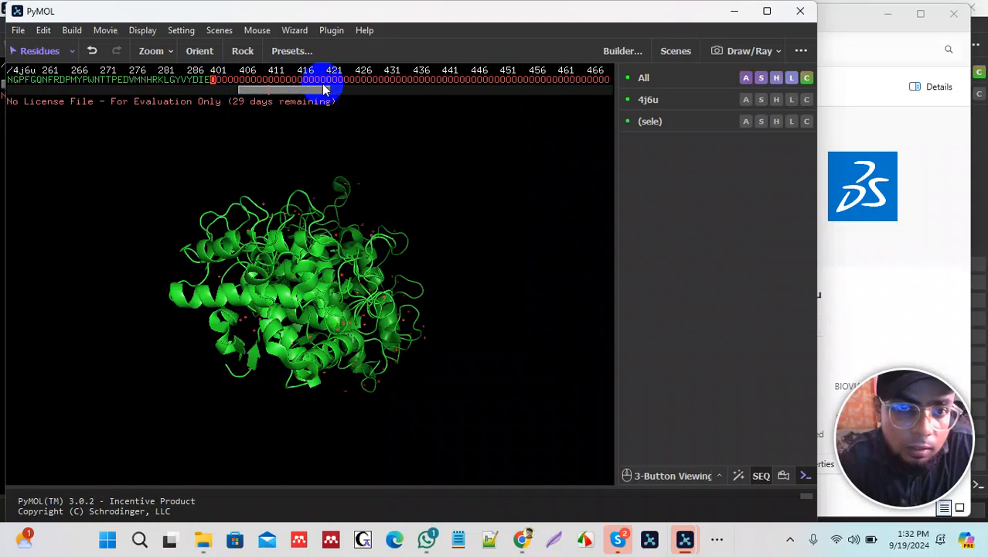
left_click_drag(316, 95, 367, 93)
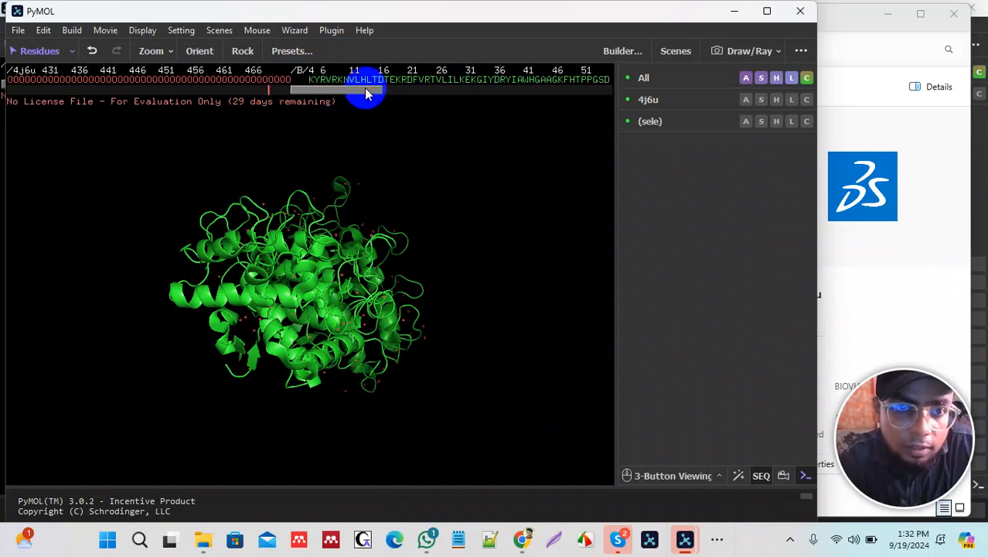
left_click(291, 81)
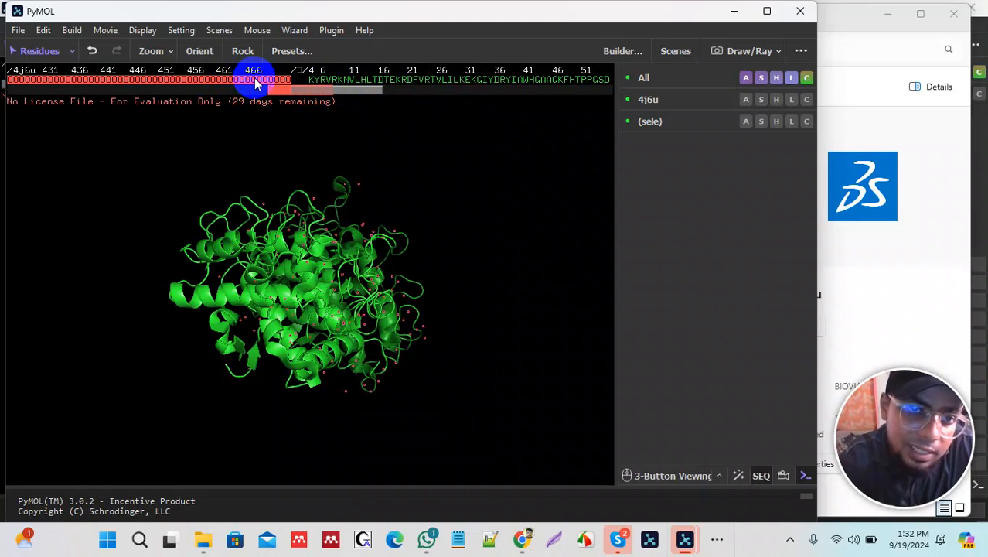
right_click(255, 82)
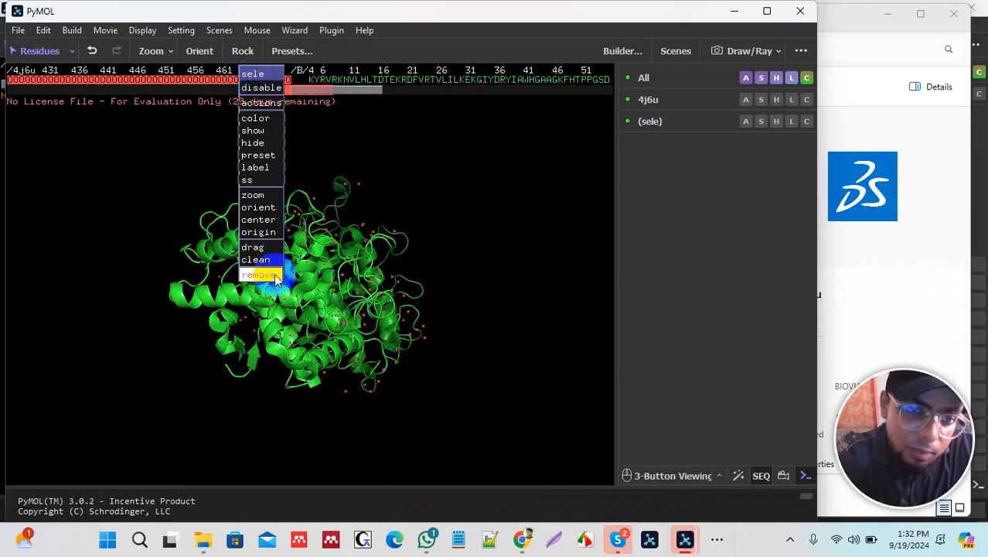
left_click(274, 277)
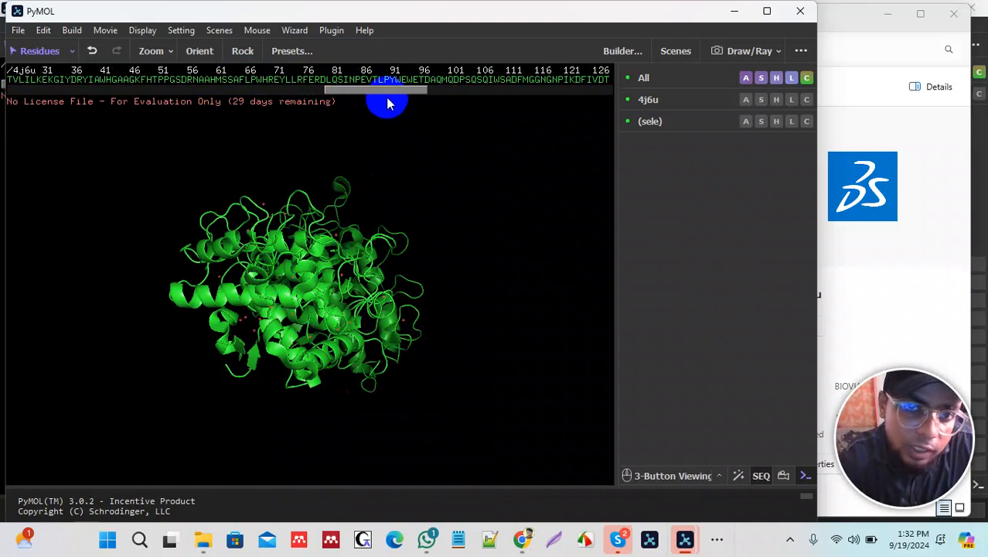
Select the remaining water residues (O) at the end of chain B's sequence, remove them, and check the cleaned structure
left_click_drag(387, 94, 590, 106)
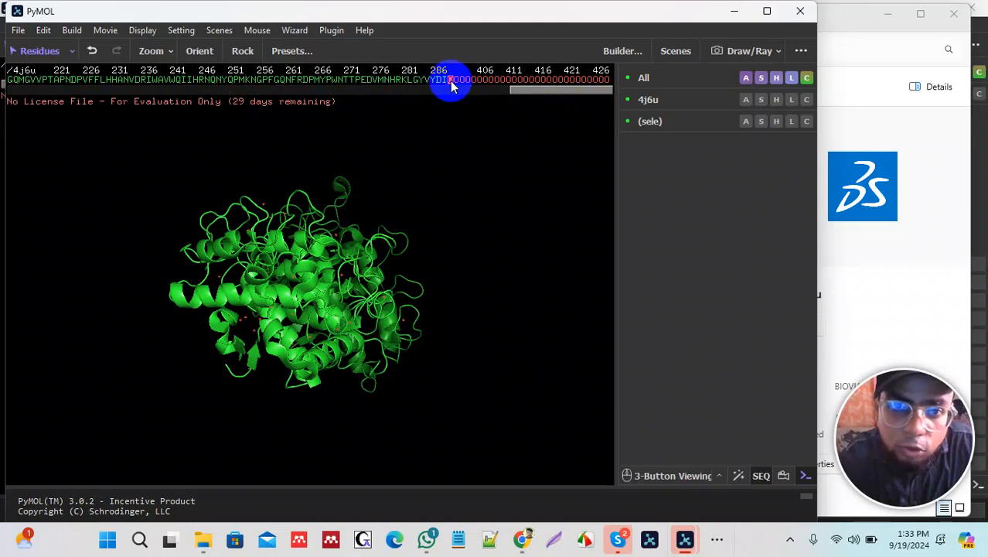
left_click(534, 90)
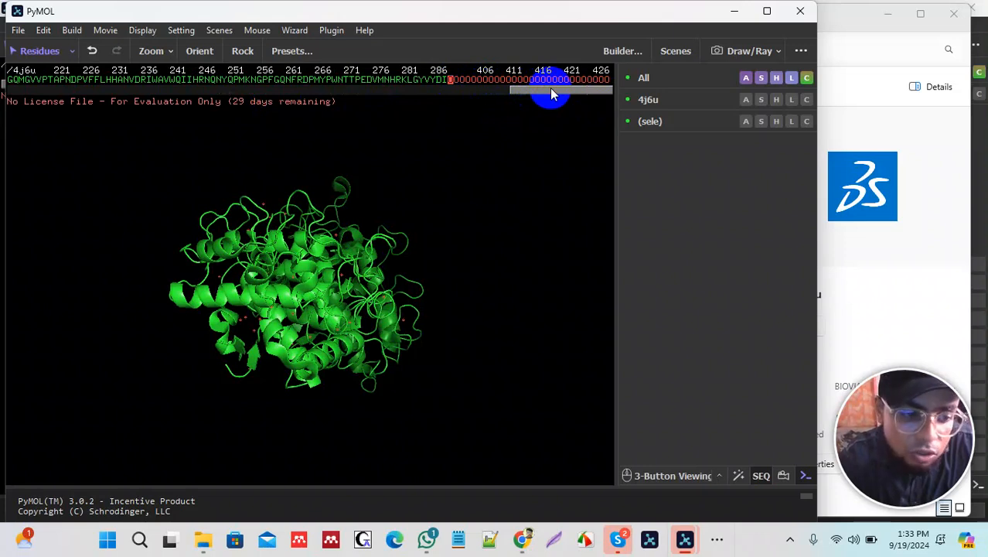
left_click(607, 81, "shift")
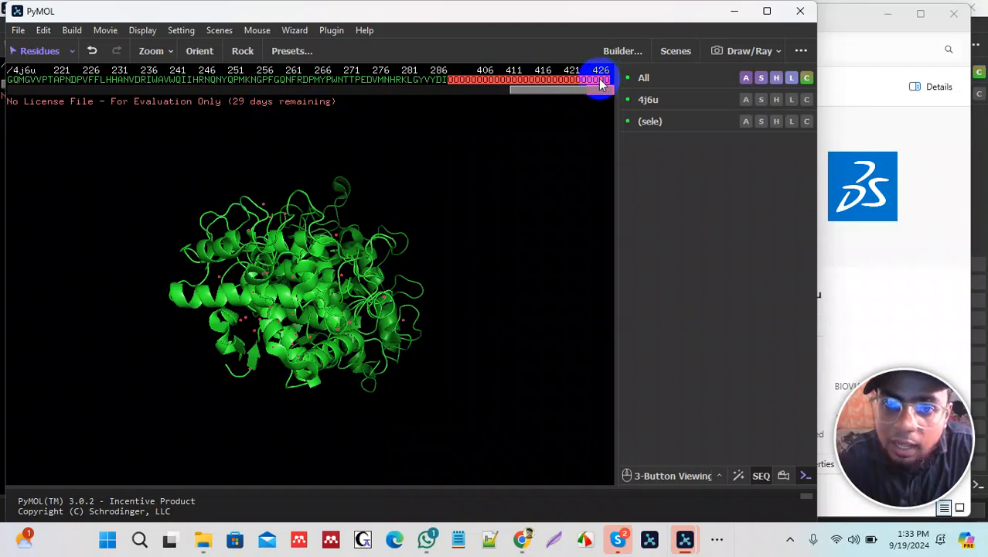
right_click(603, 82)
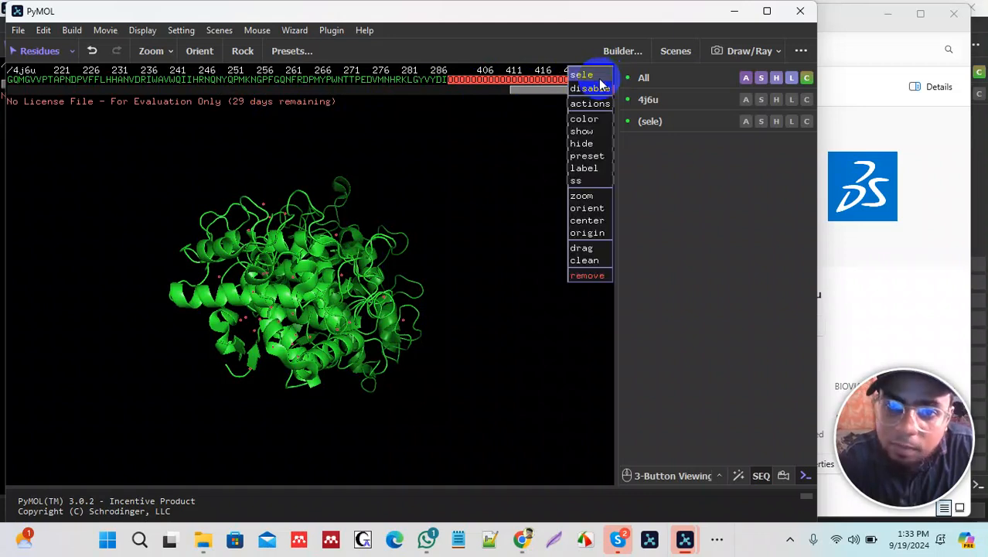
left_click(593, 275)
left_click_drag(541, 93, 29, 99)
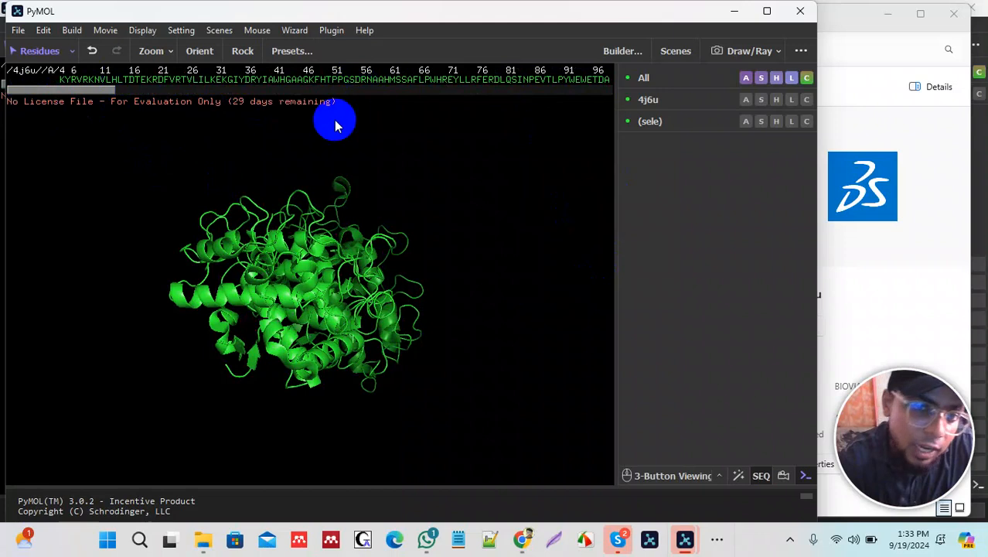
left_click_drag(266, 187, 117, 233)
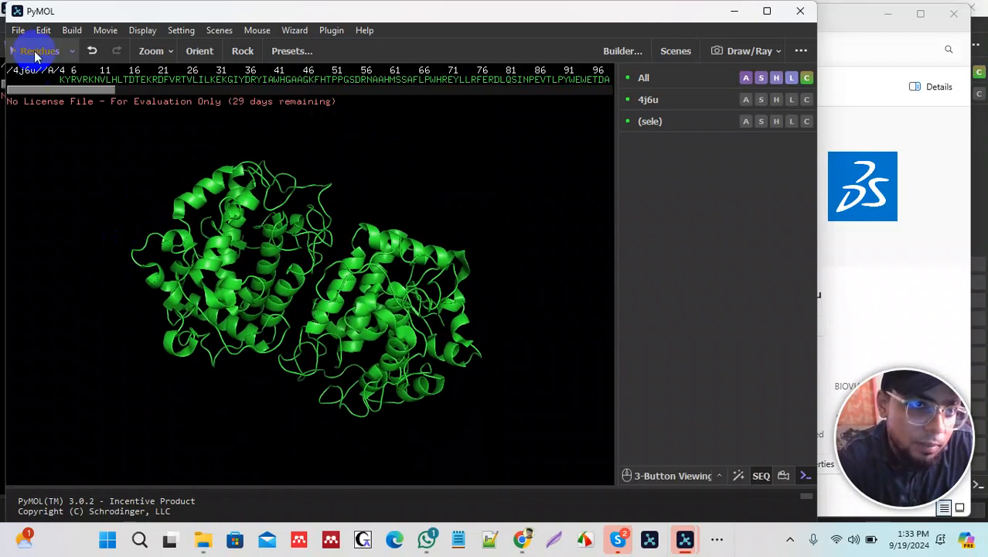
Export the cleaned molecule with the default selection and state options, choosing PDB (*.pdb *.pdb.gz) as the save format
left_click(20, 30)
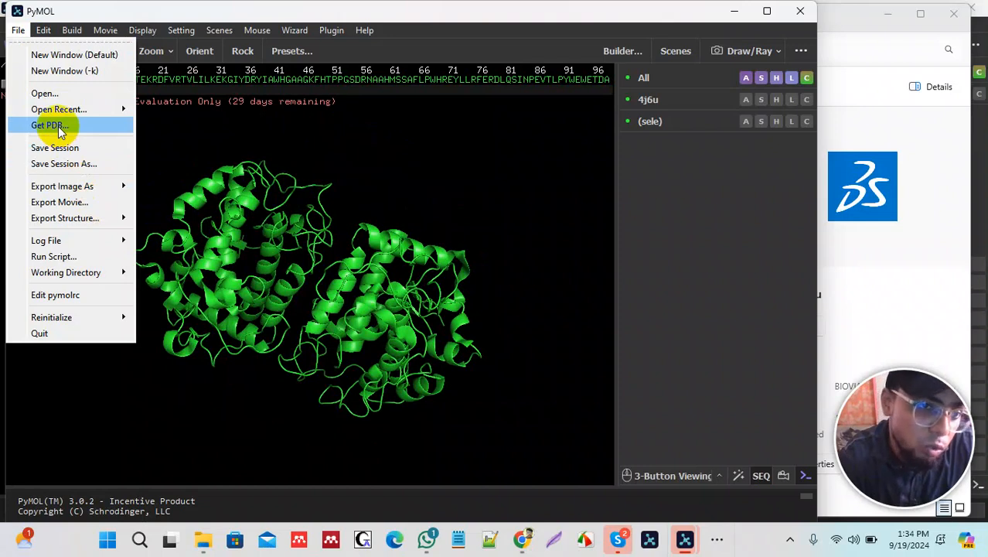
mouse_move(82, 220)
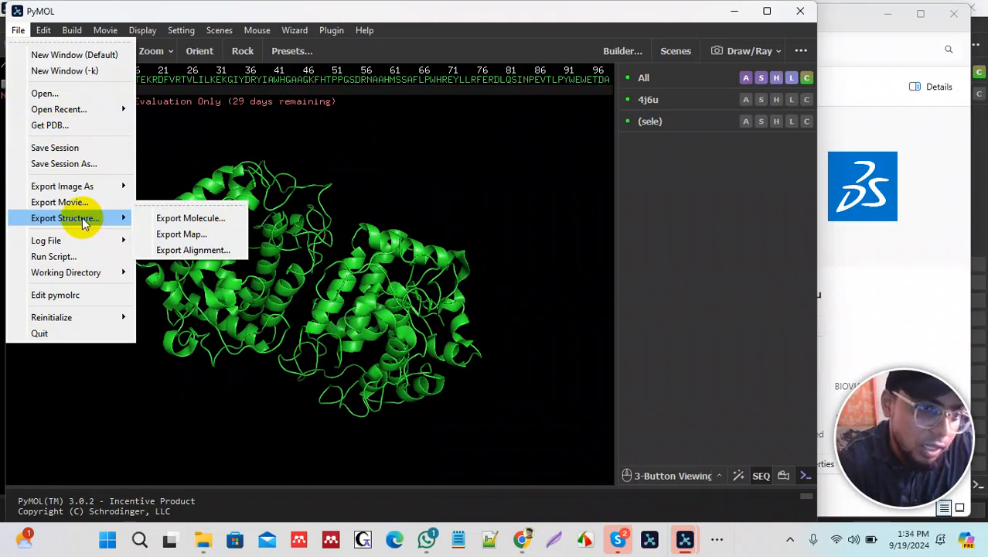
left_click(166, 219)
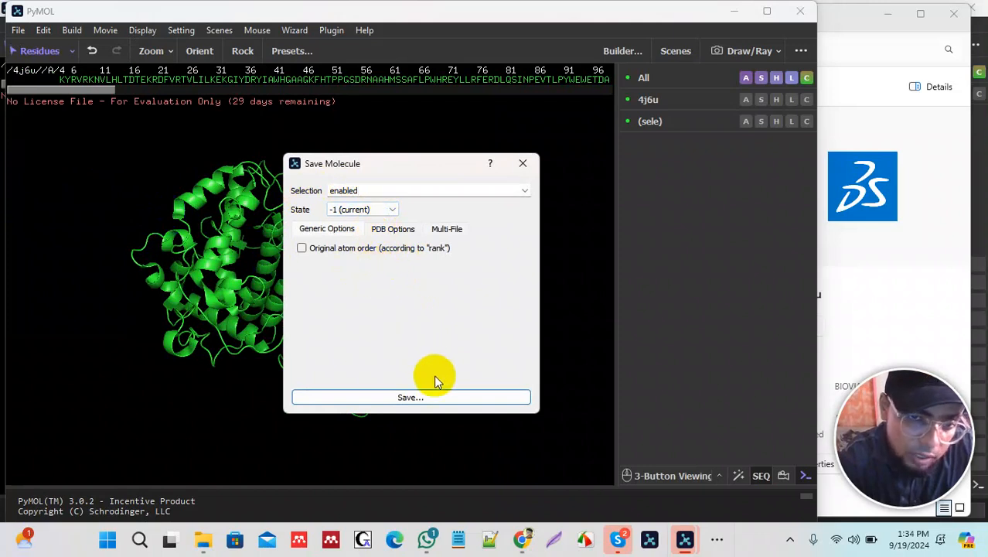
left_click(441, 397)
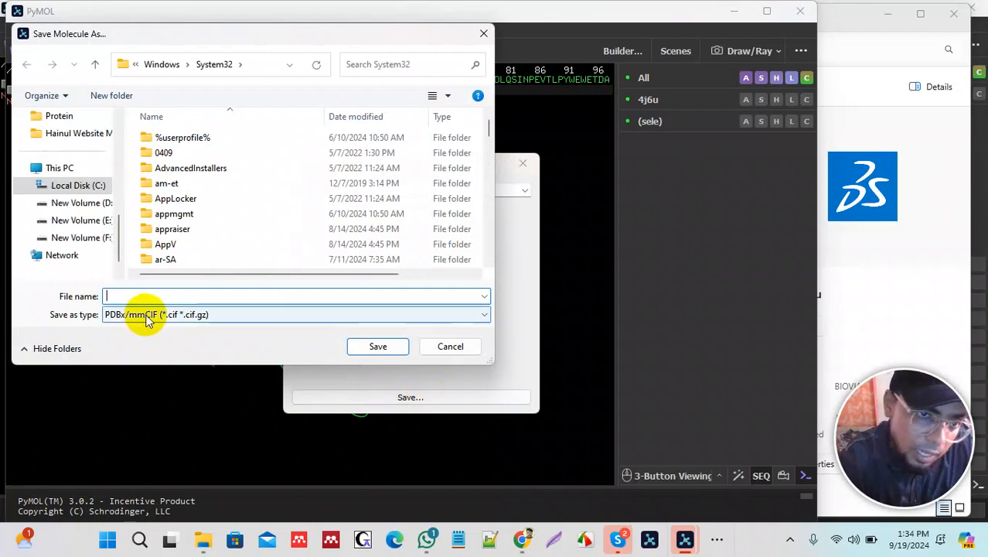
left_click(143, 315)
left_click(141, 339)
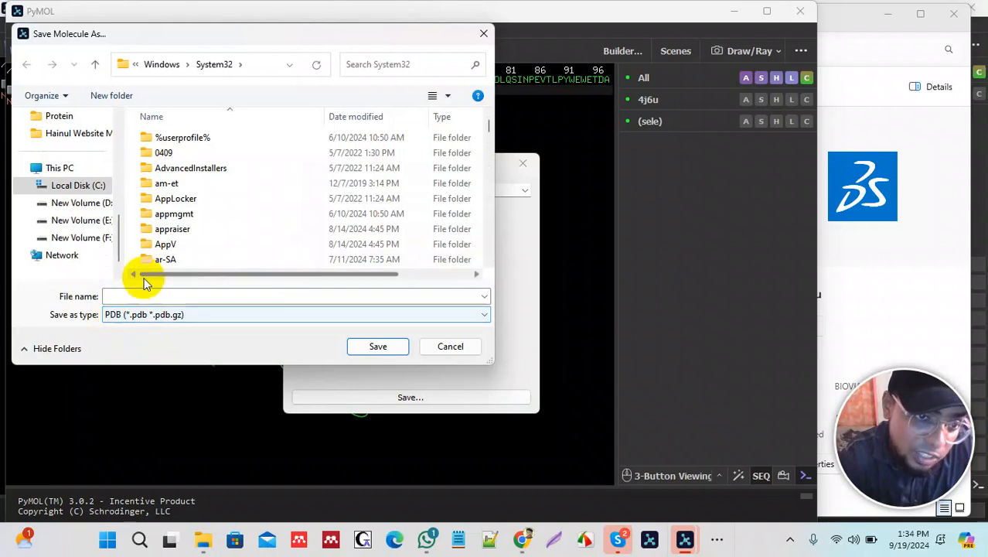
Enter Cleaned Protein as the file name for the exported molecule
left_click(137, 297)
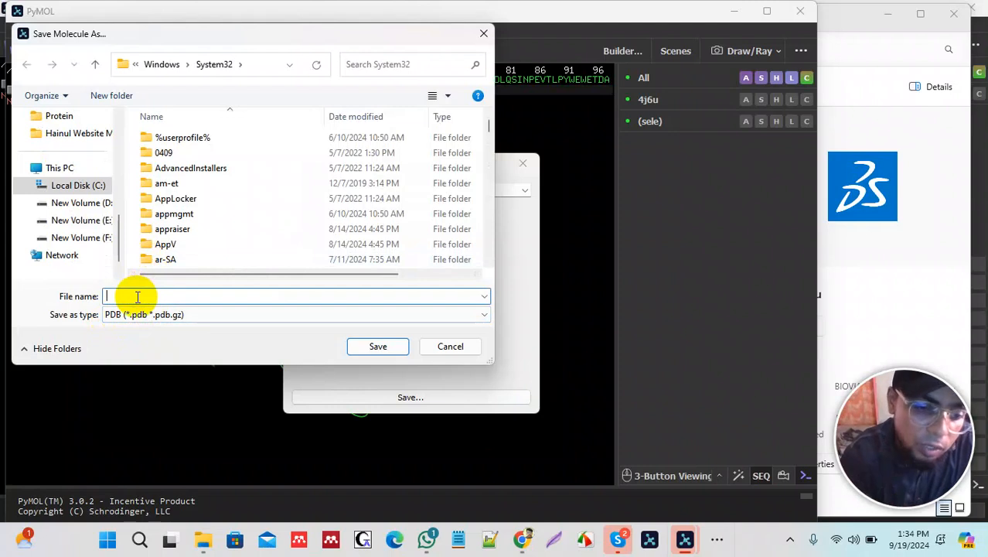
type("Cleaned")
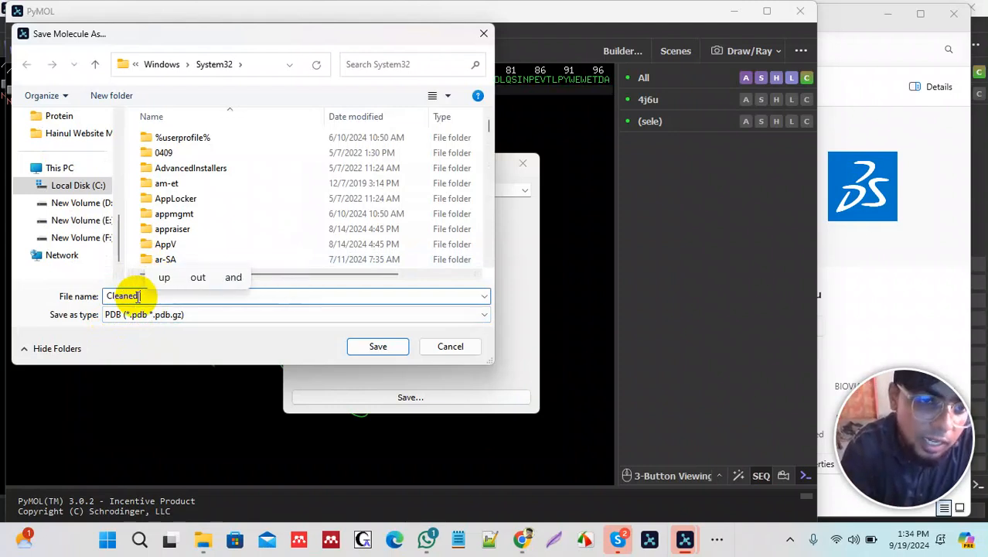
type(" Protein")
key("BackSpace")
key("BackSpace")
type("in")
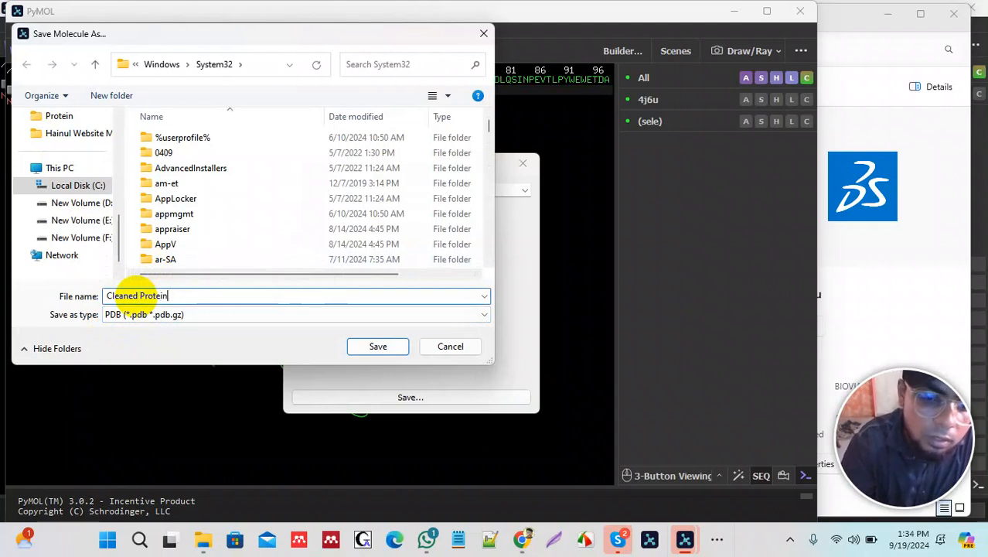
Set the save location to the Protein folder inside Molecular Docking, in the Professor M's Scientific Project_Computational folder on drive E
mouse_move(117, 236)
left_mouse_down()
mouse_move(117, 223)
mouse_move(114, 252)
left_mouse_up()
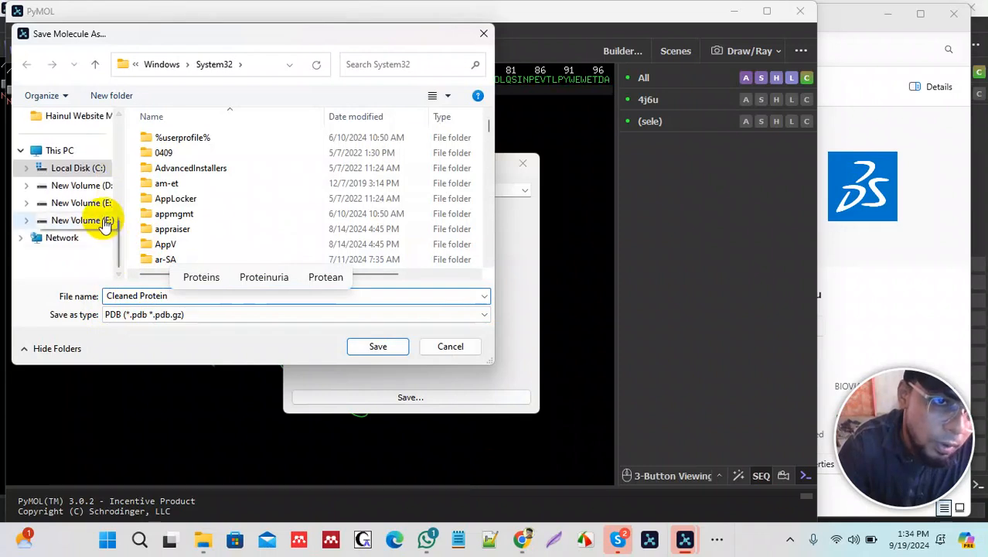
left_click(110, 221)
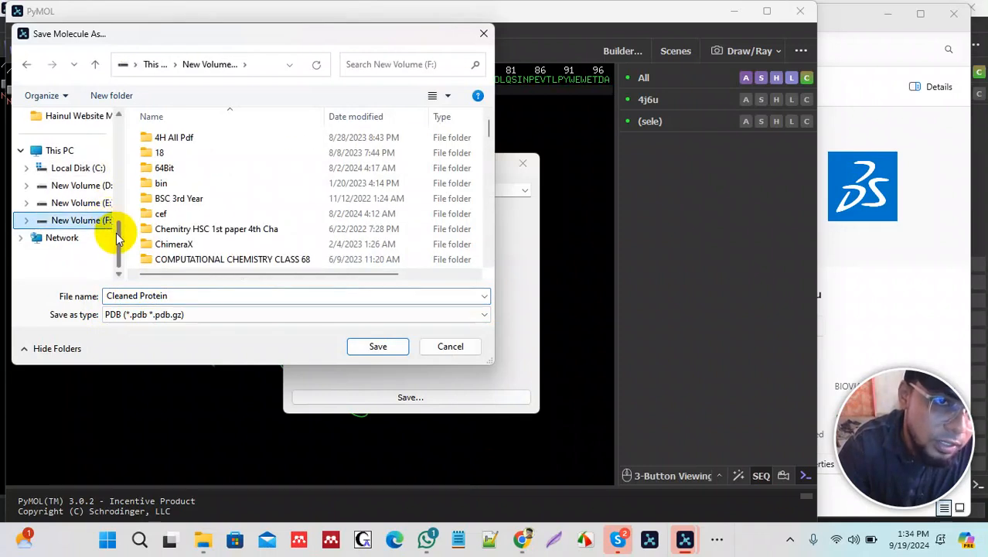
left_click(99, 203)
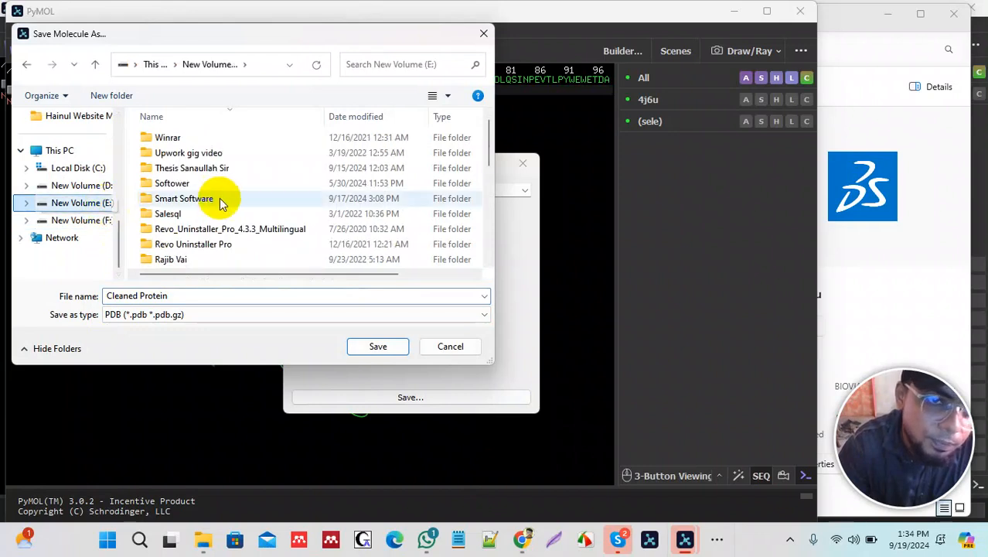
left_click_drag(492, 149, 492, 175)
left_click(277, 156)
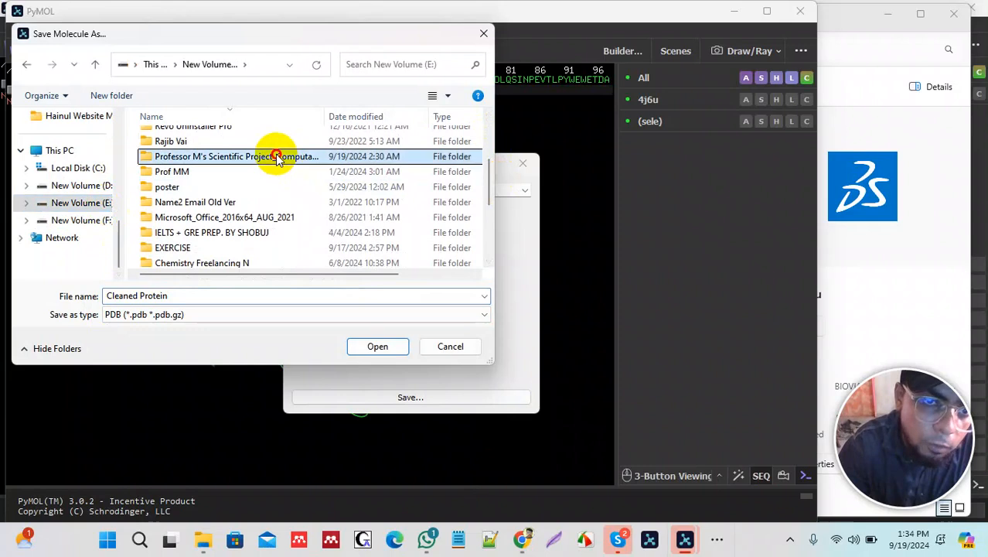
double_click(276, 155)
double_click(217, 137)
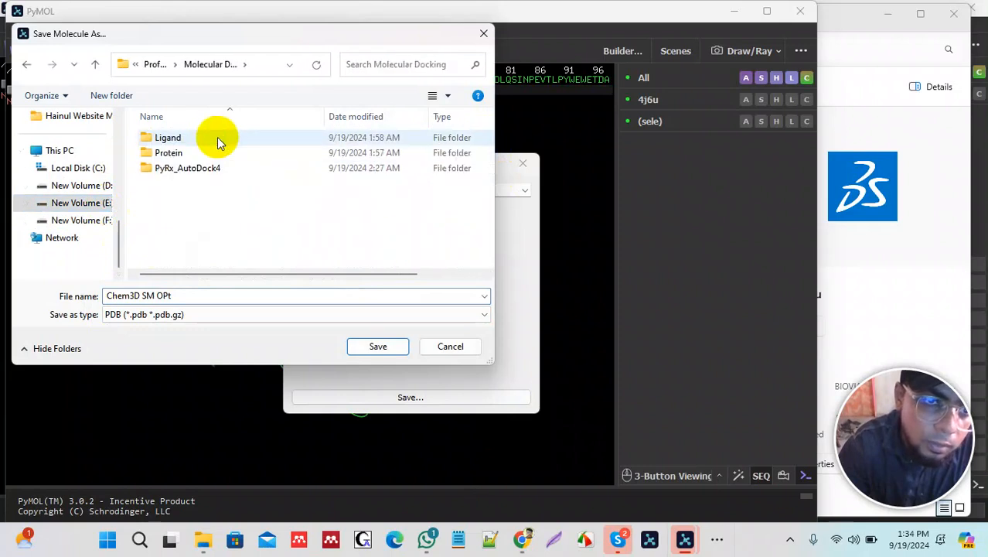
double_click(171, 153)
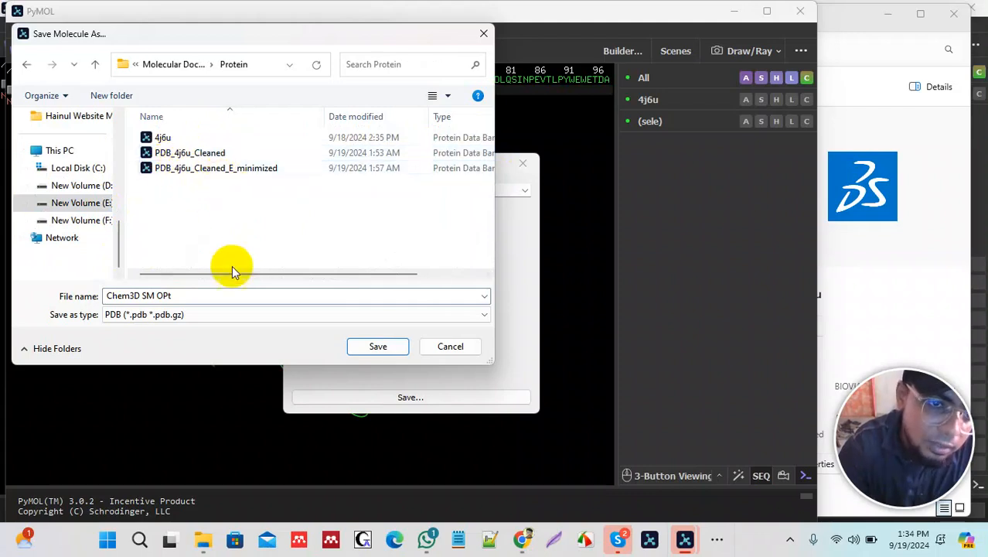
Replace the file name with Cleaned2 Protein and save the molecule
left_click(198, 296)
left_click(197, 296)
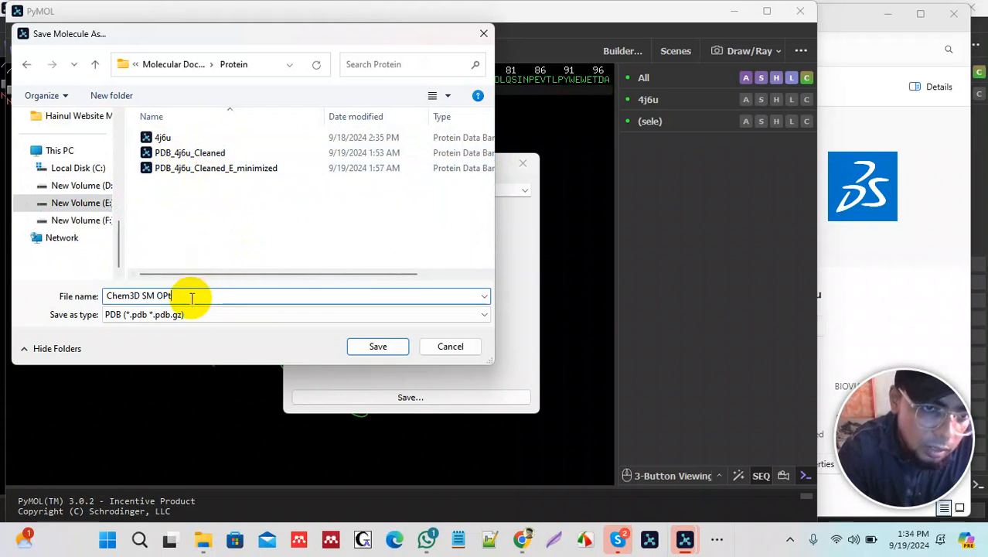
key("ctrl+a")
type("Cl")
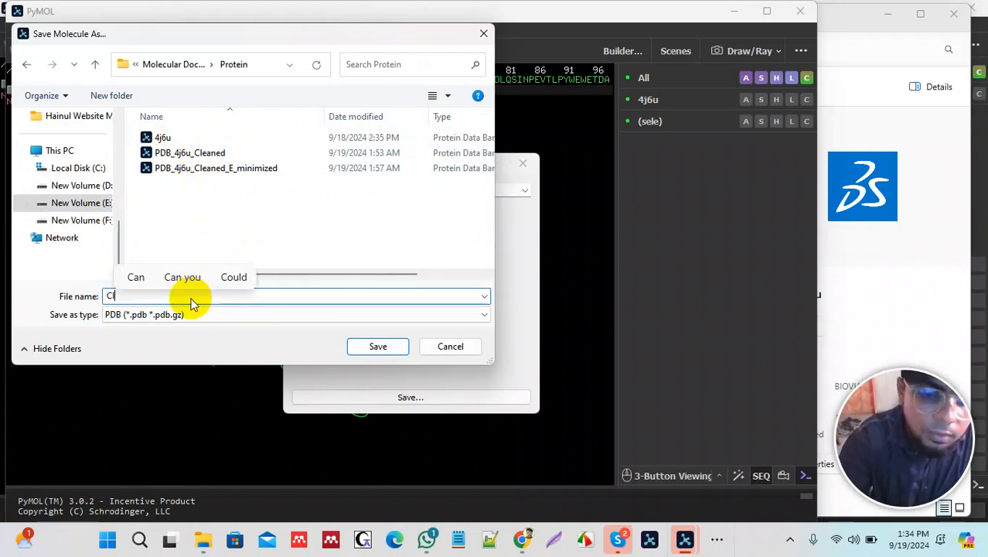
type("eaned")
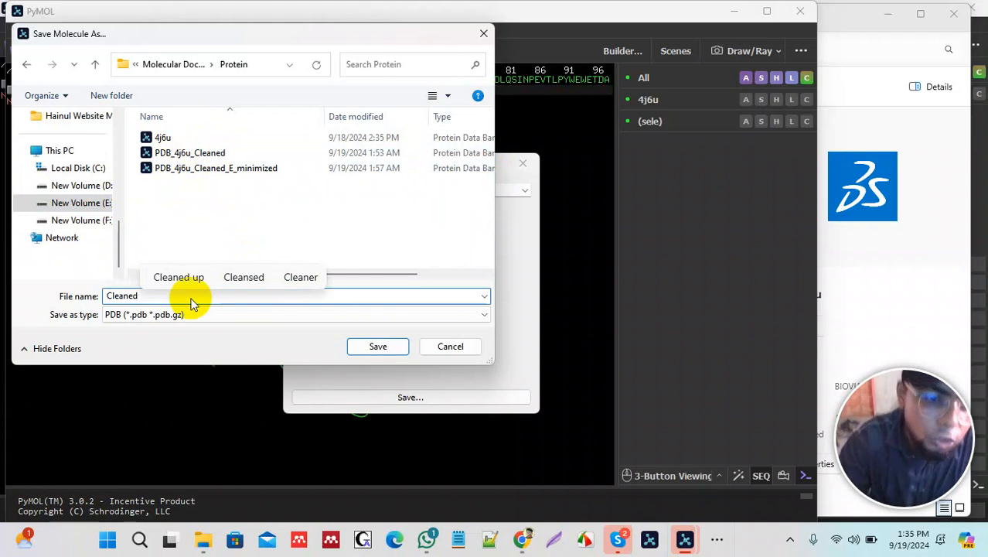
type("2 Protein")
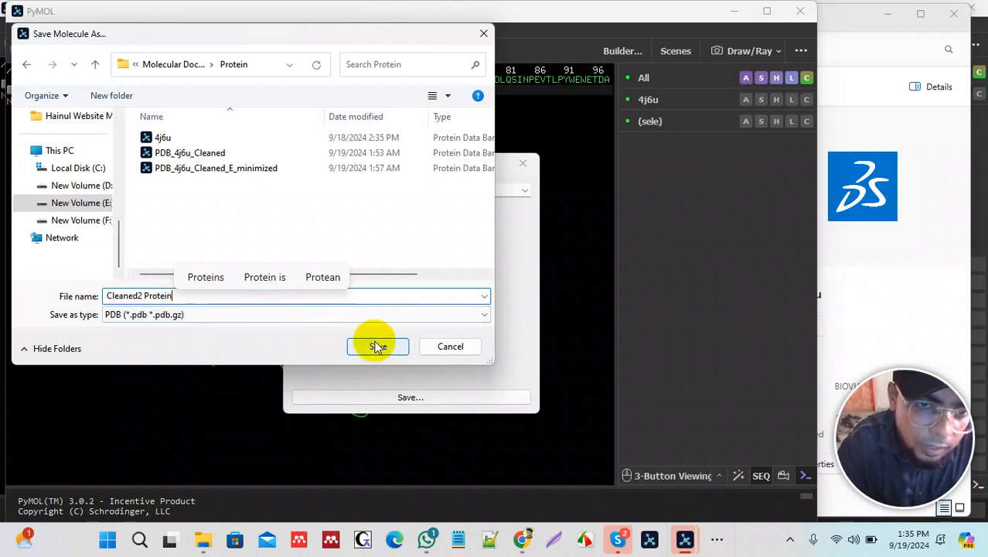
left_click(380, 348)
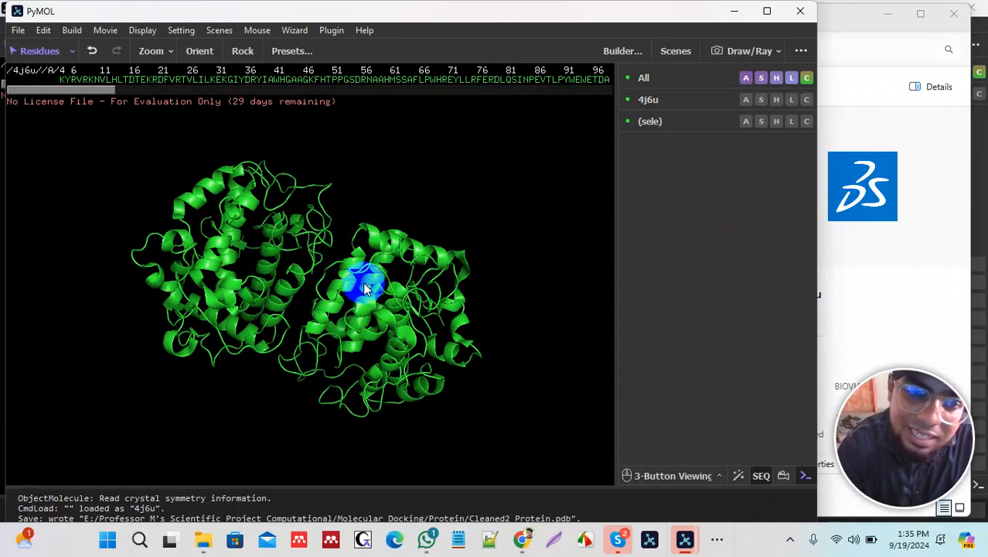
Switch to the Protein folder in File Explorer and open the original 4j6u file with BIOVIA Discovery Studio 2024
mouse_move(207, 549)
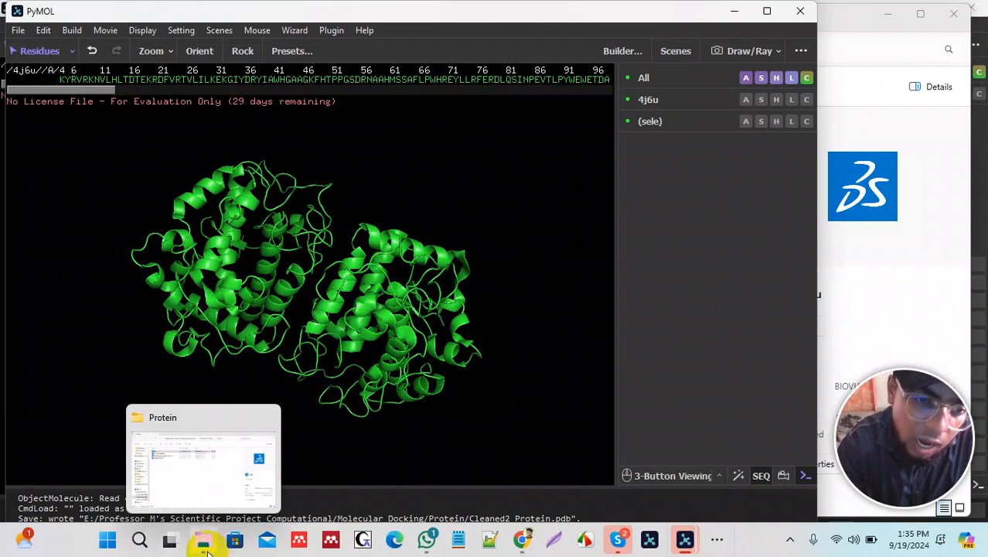
left_click(192, 468)
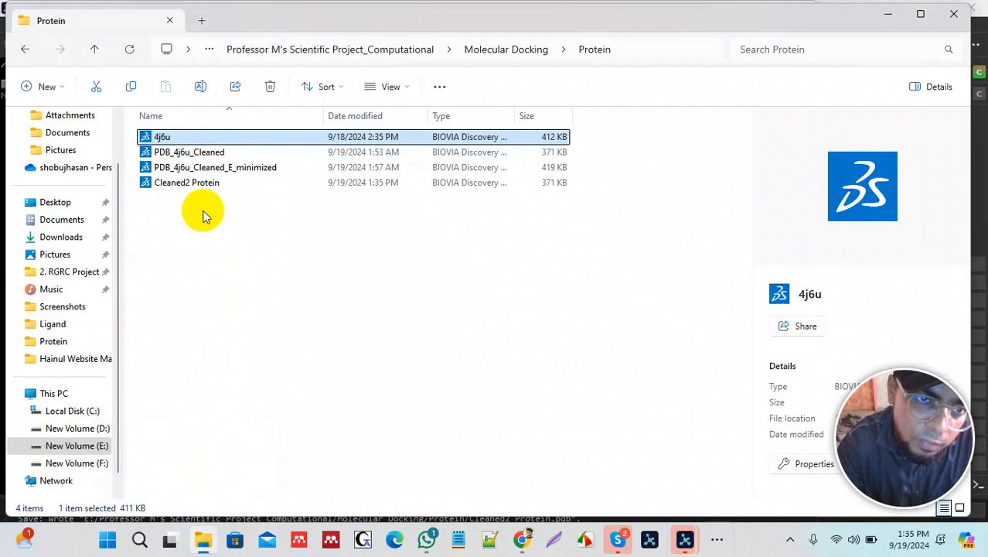
left_click(174, 137)
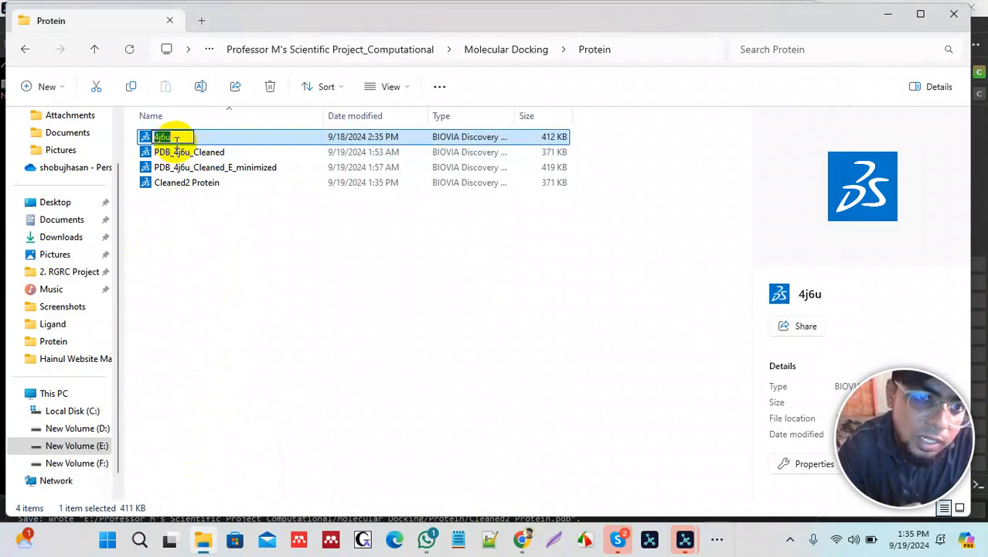
right_click(175, 143)
left_click(150, 209)
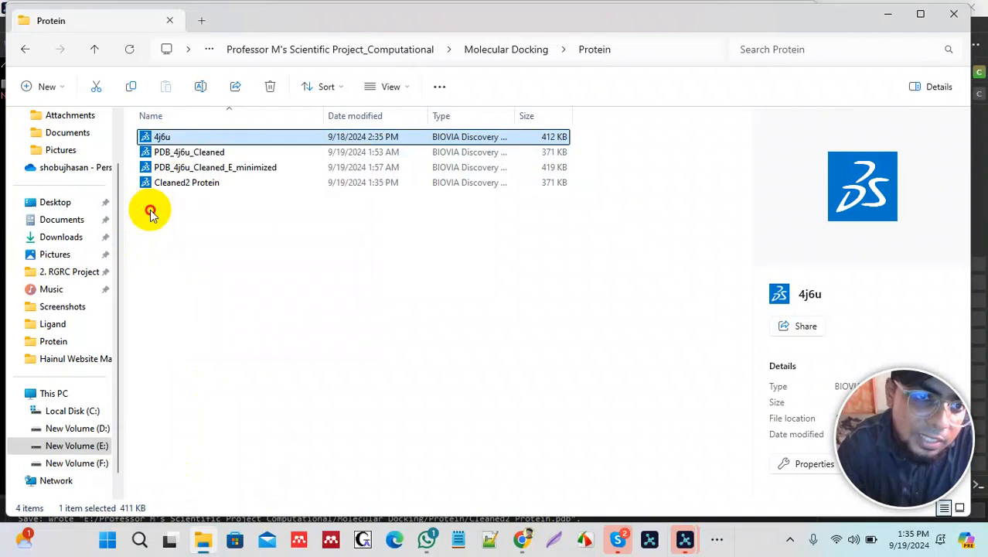
left_click(252, 137)
right_click(250, 136)
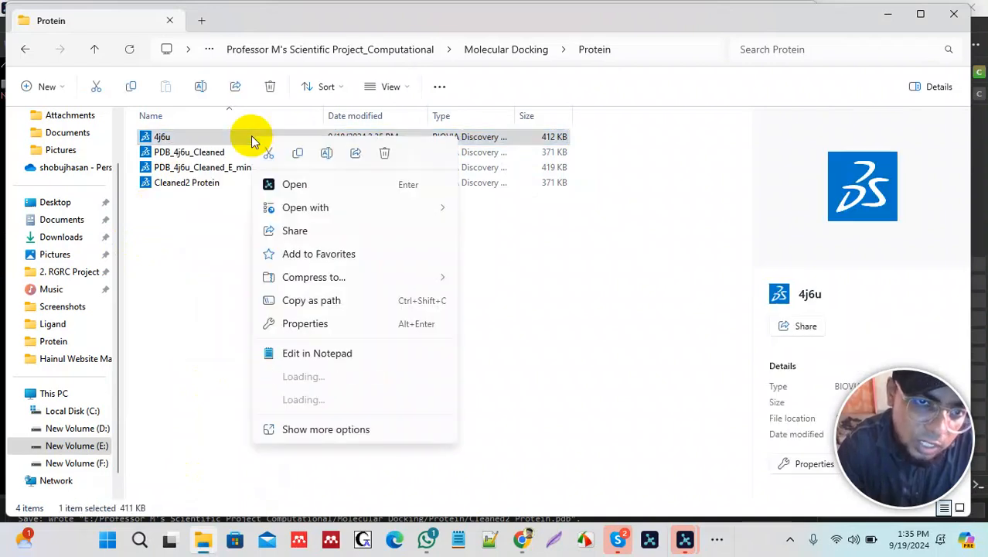
mouse_move(365, 206)
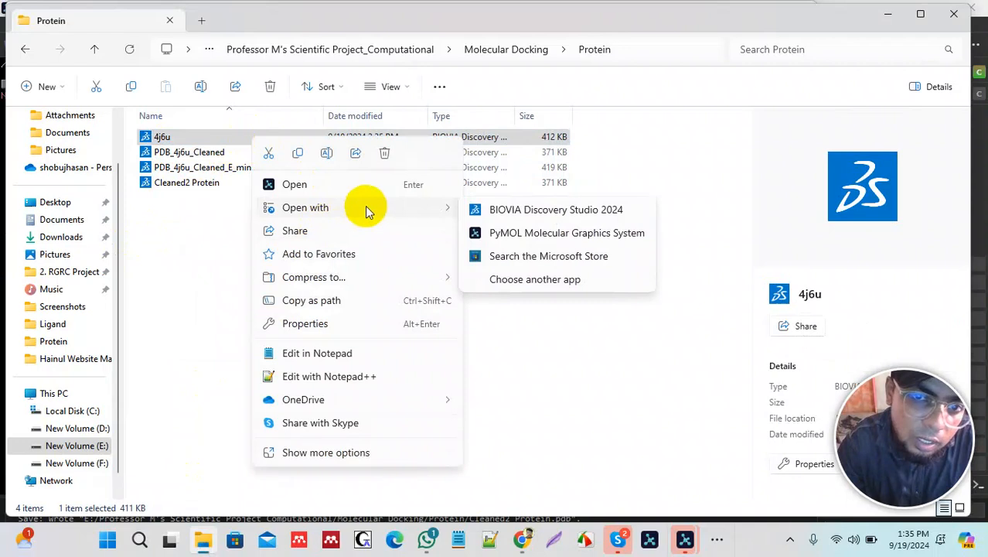
left_click(554, 210)
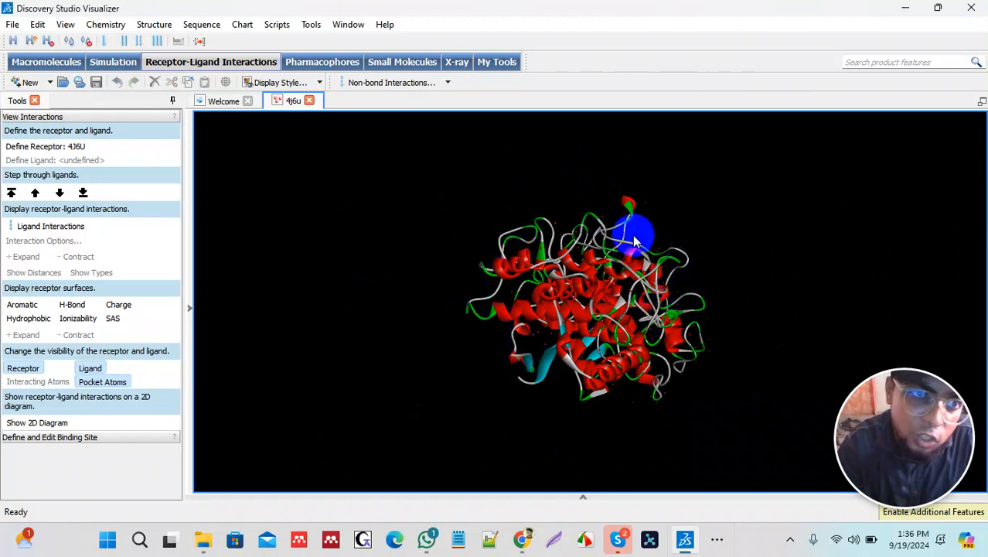
Show the structure hierarchy of 4j6u and toggle the visibility of the whole cell off and back on
left_click(191, 311)
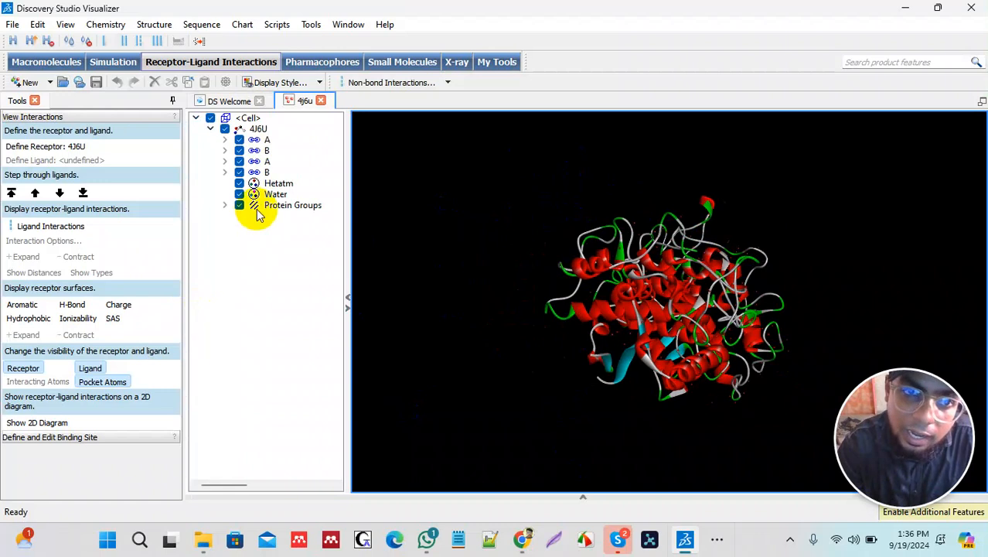
left_click(212, 121)
left_click(211, 120)
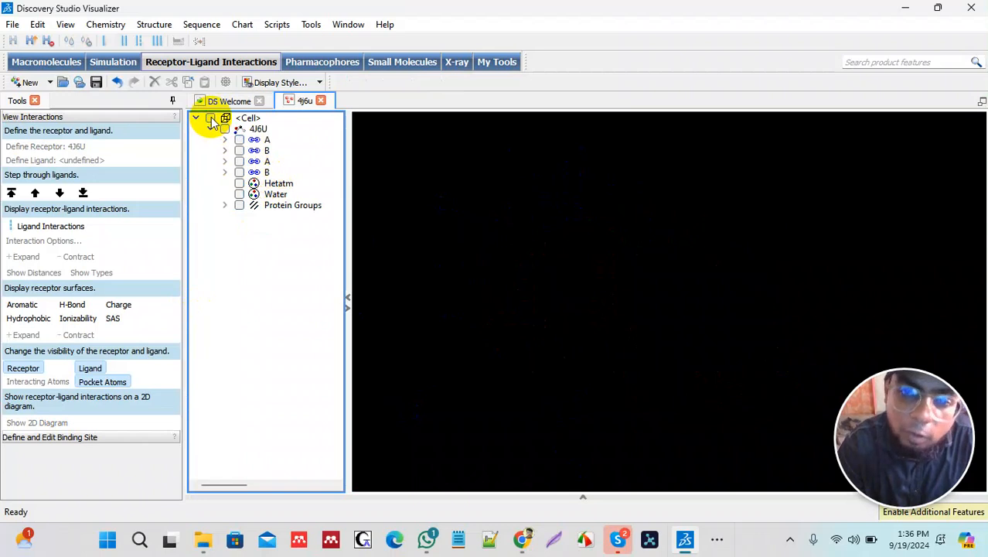
left_click(211, 120)
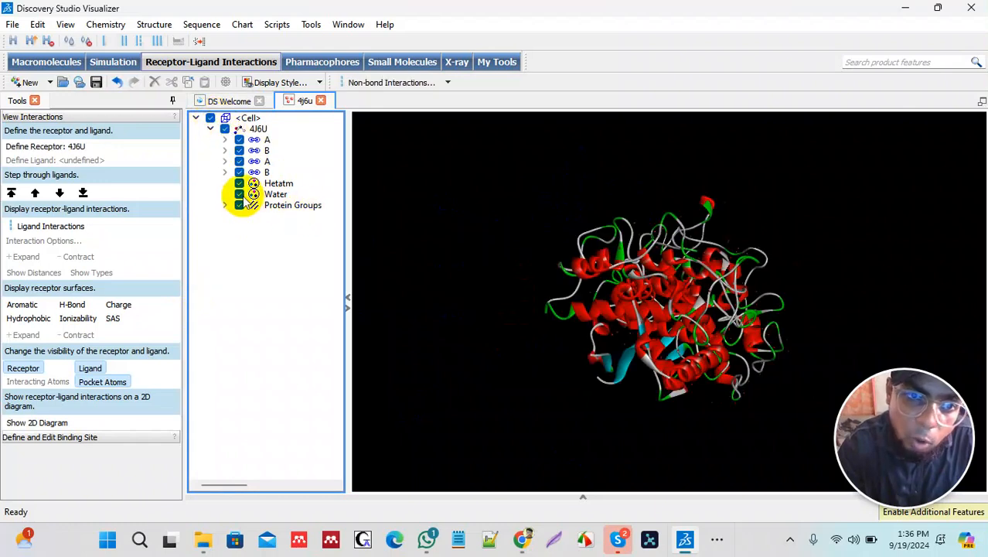
Remove the Water group from the 4J6U structure hierarchy
left_click(277, 197)
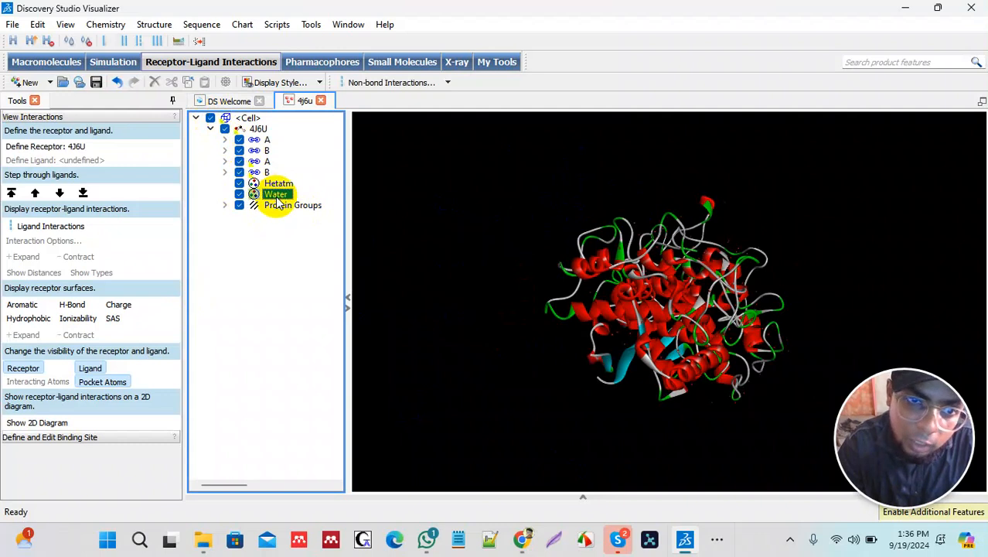
right_click(278, 198)
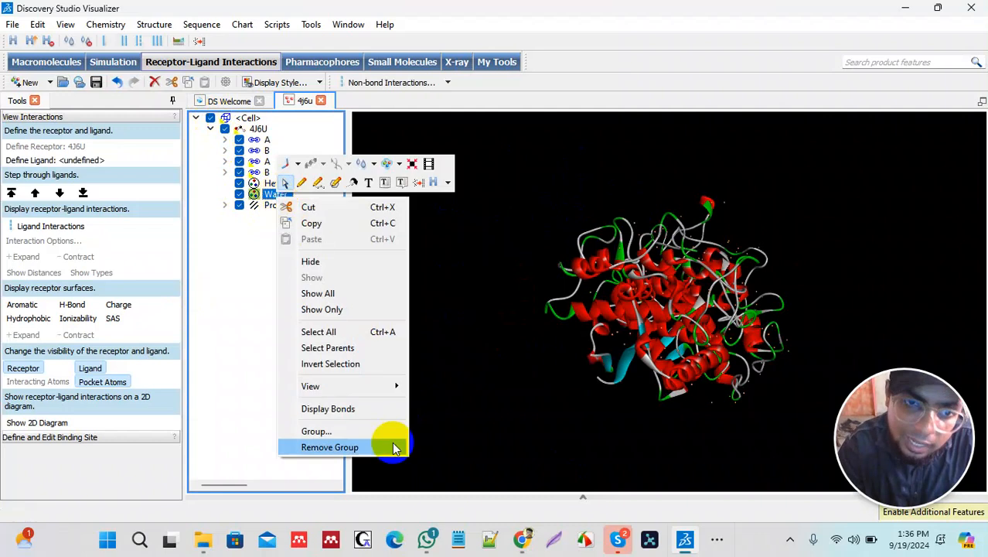
left_click(342, 448)
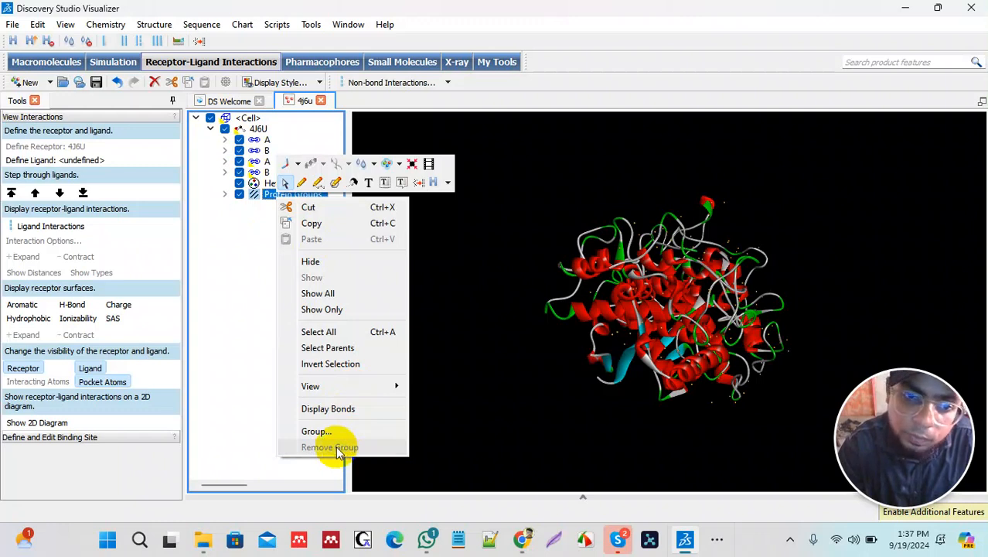
left_click(249, 375)
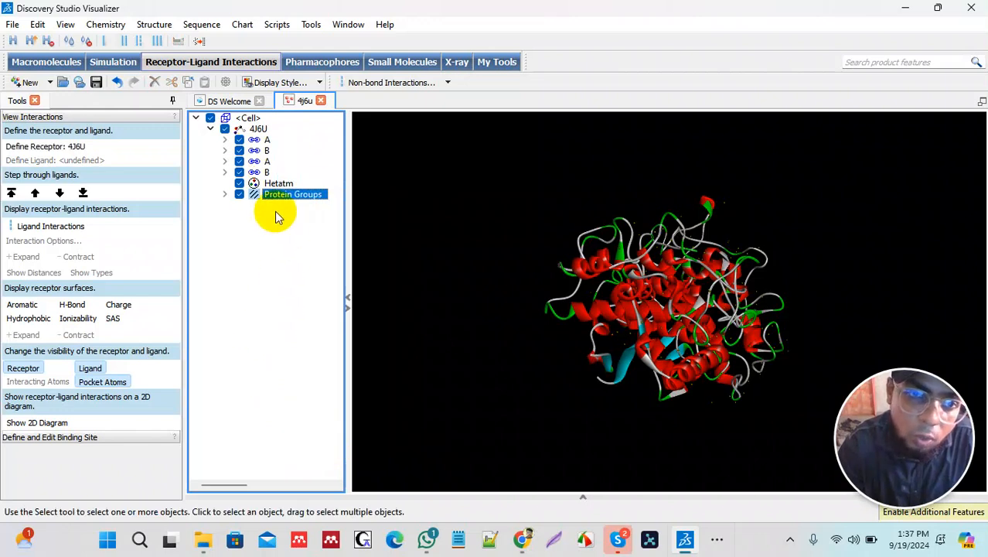
Remove the Hetatm group from the 4J6U structure hierarchy
left_click(274, 184)
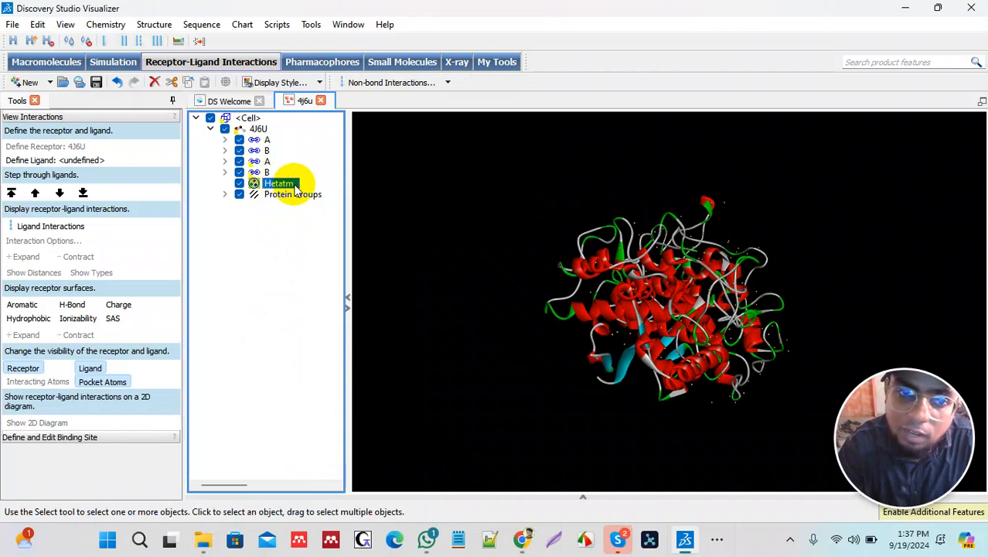
right_click(297, 190)
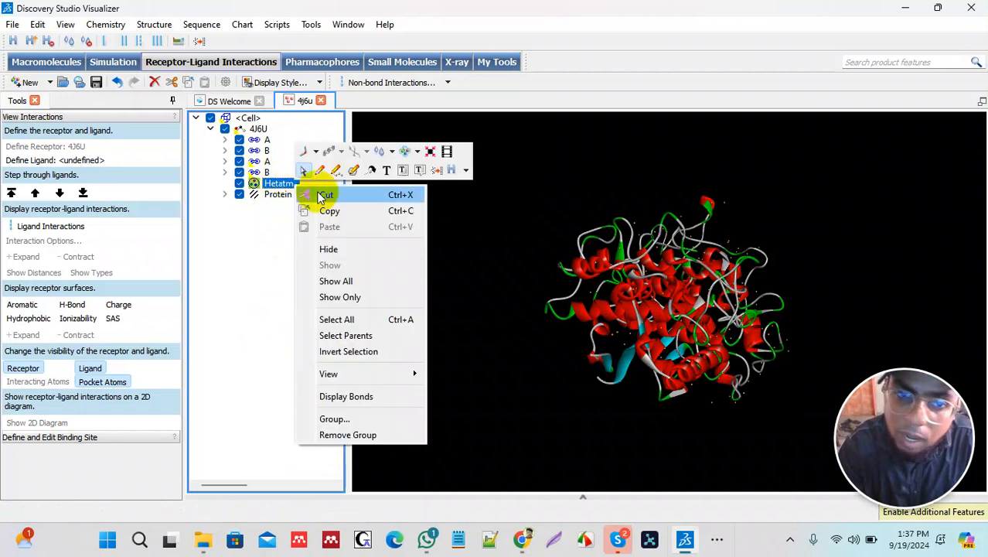
left_click(371, 435)
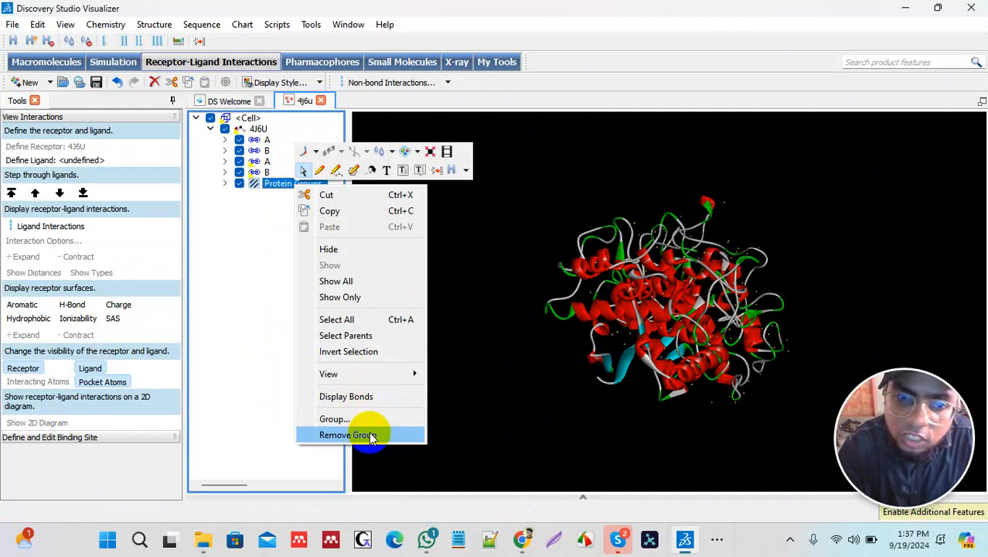
left_click(371, 435)
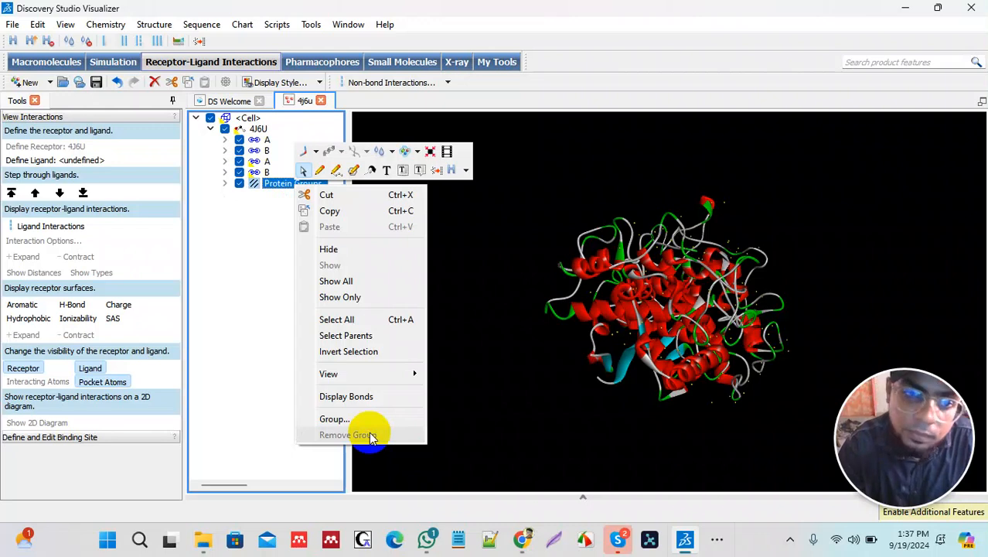
left_click(239, 338)
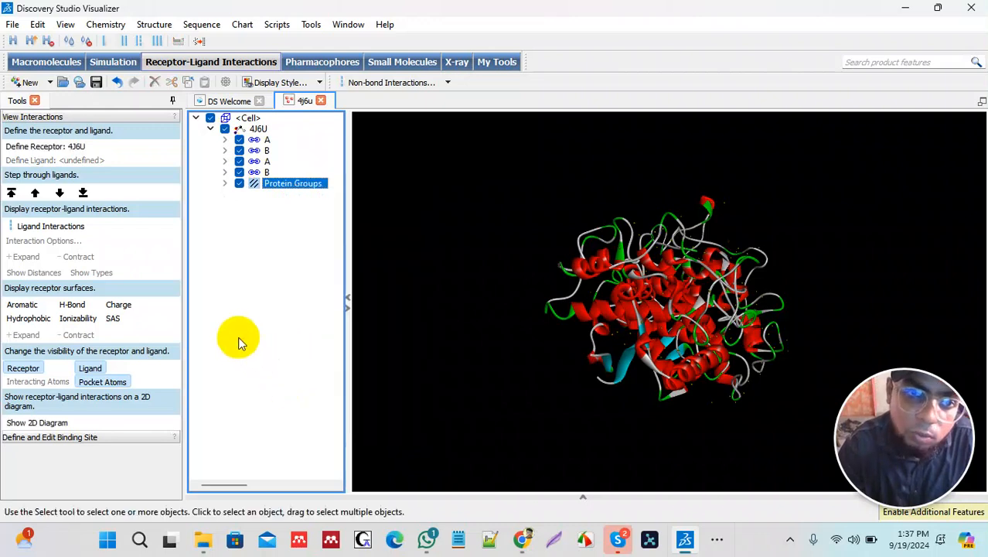
Cut the second B chain, just above Protein Groups, out of the 4J6U structure hierarchy
left_click(268, 172)
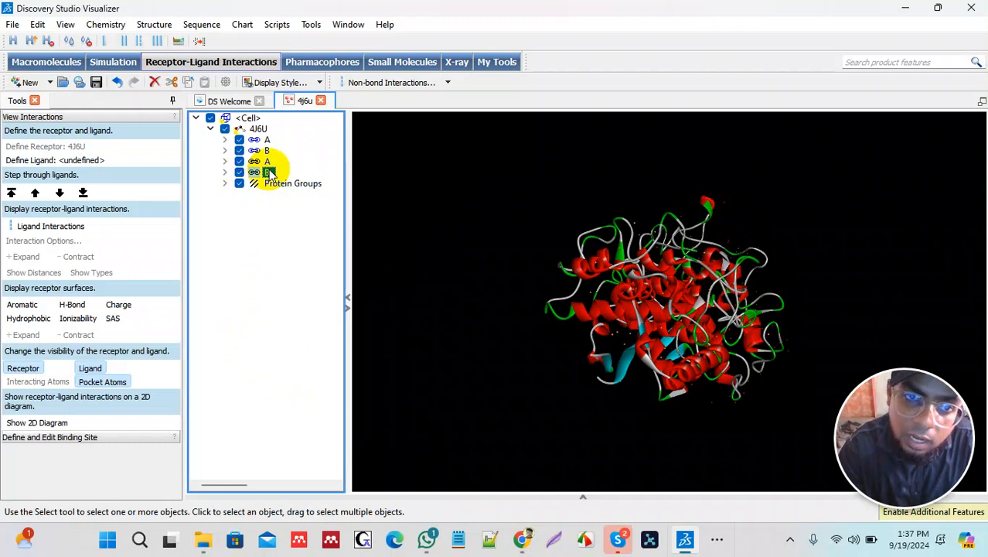
right_click(269, 174)
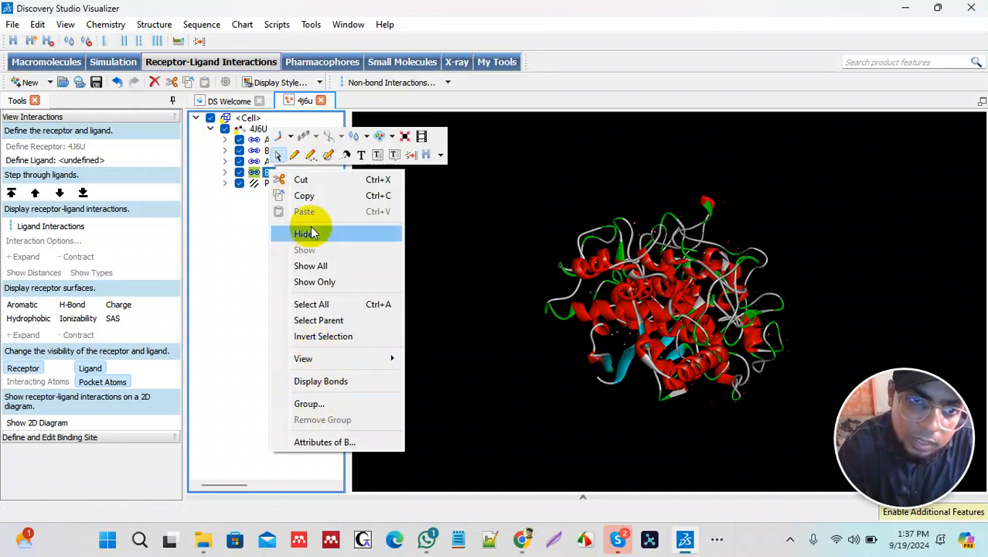
left_click(300, 180)
left_click(249, 238)
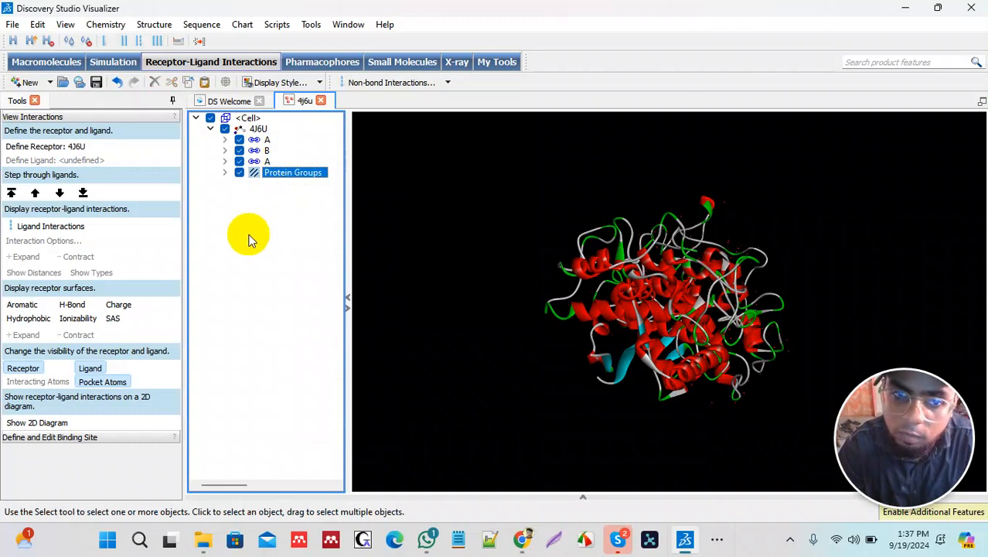
Cut the second A chain out of the 4J6U hierarchy, leaving the first A and B chains in place
left_click(267, 161)
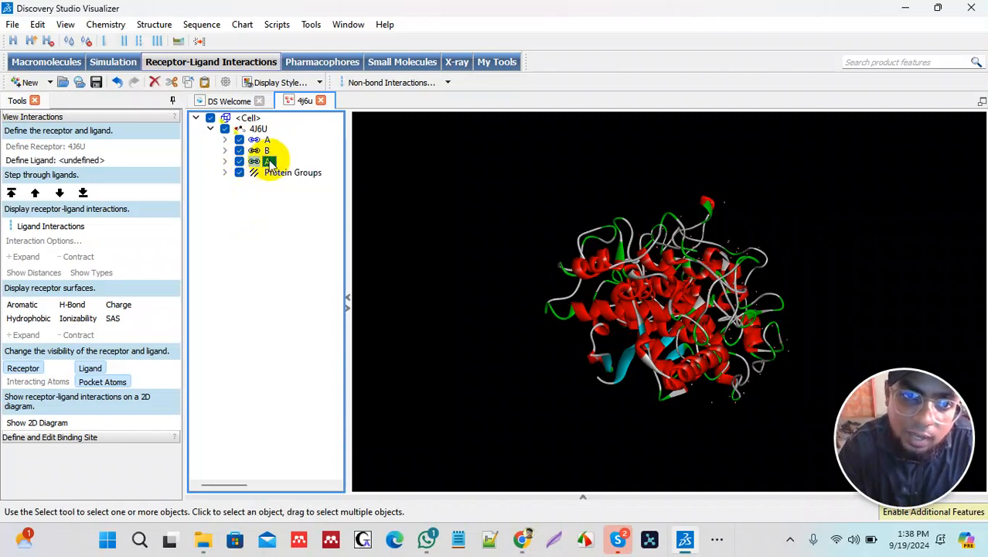
right_click(270, 163)
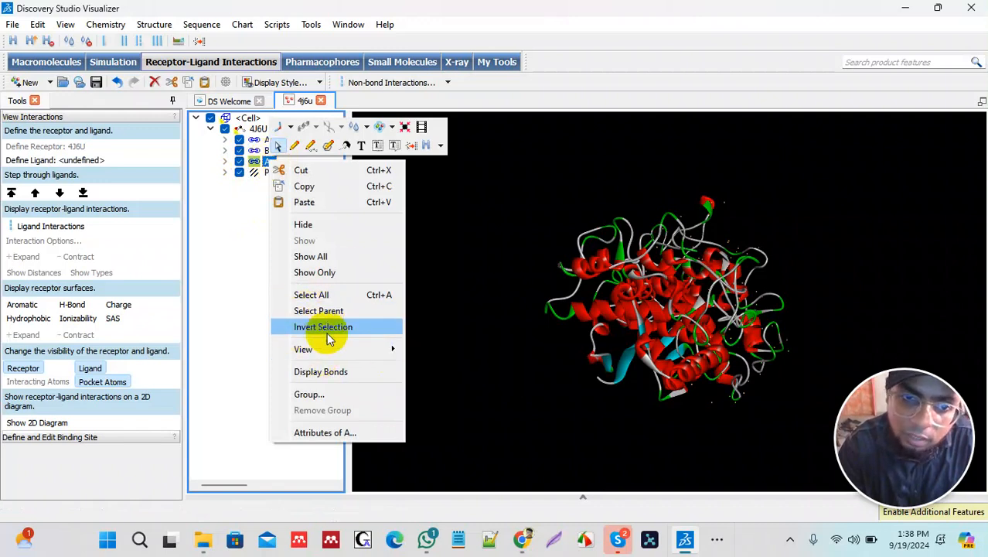
left_click(312, 171)
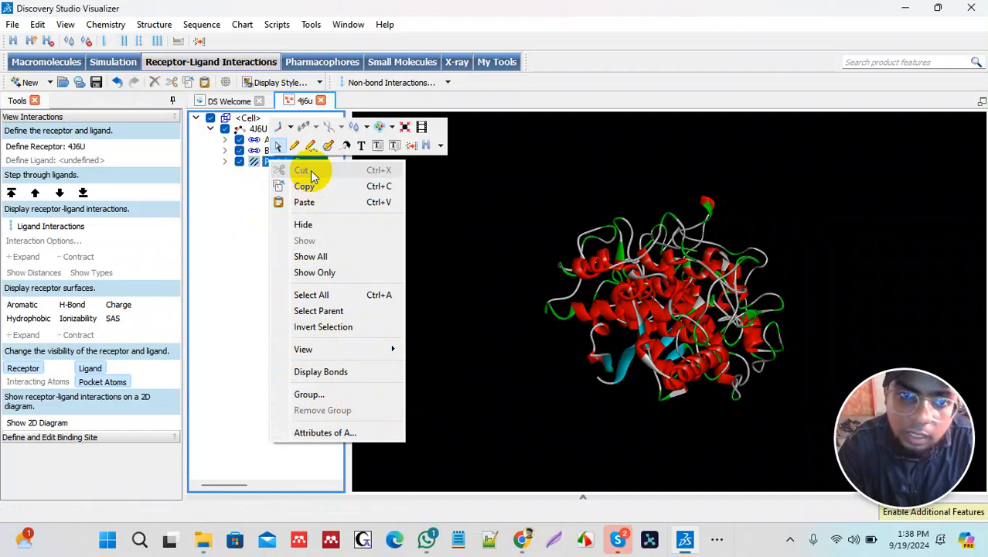
left_click(519, 184)
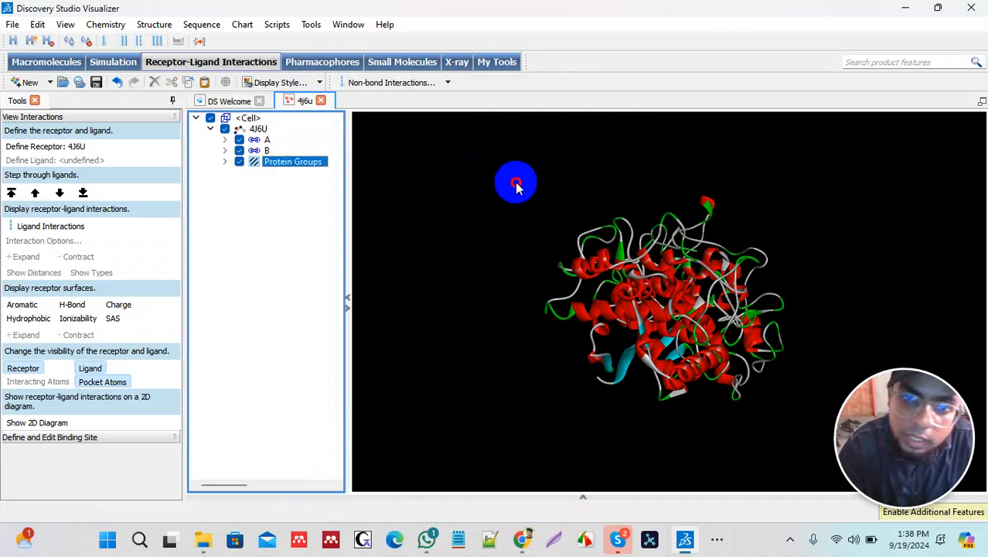
Hide the structure hierarchy, set the mouse mode to Rotate and turn the cleaned protein to inspect it from several sides
left_click(349, 301)
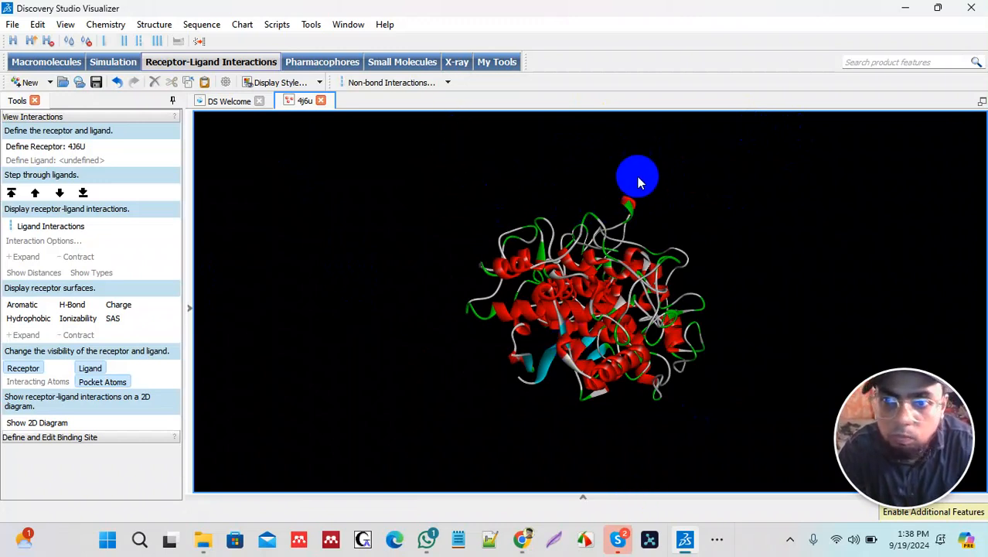
right_click(605, 174)
mouse_move(691, 348)
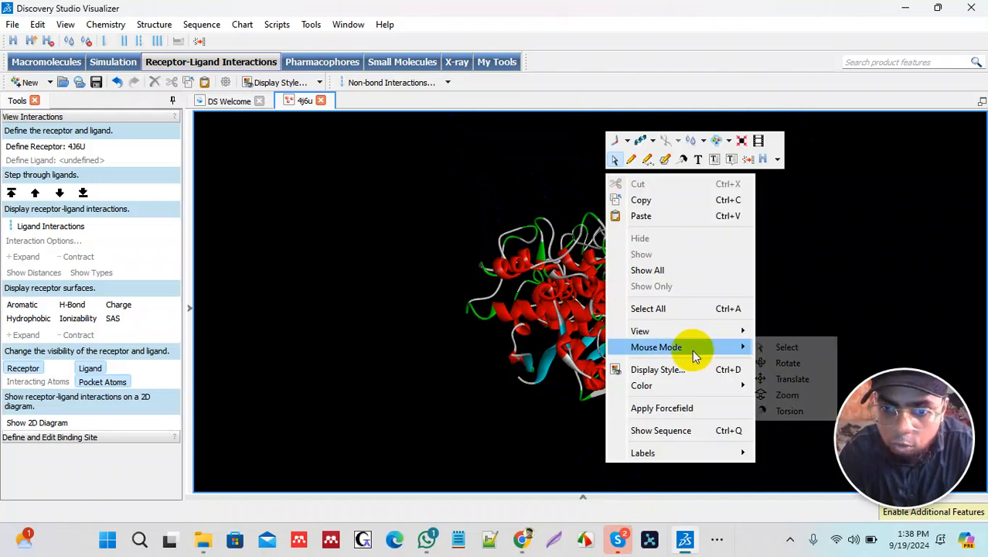
left_click(782, 363)
left_click_drag(783, 371, 563, 374)
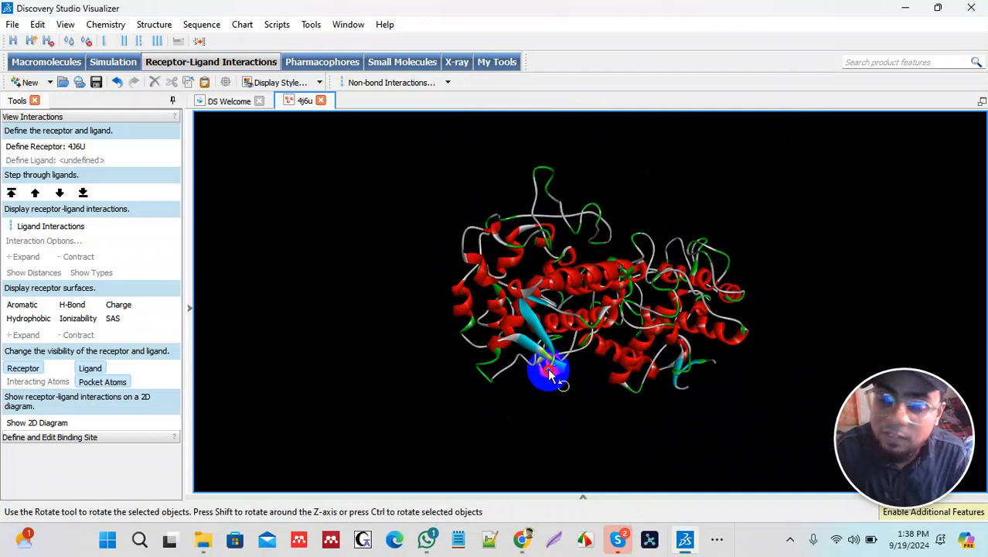
left_click_drag(550, 373, 508, 342)
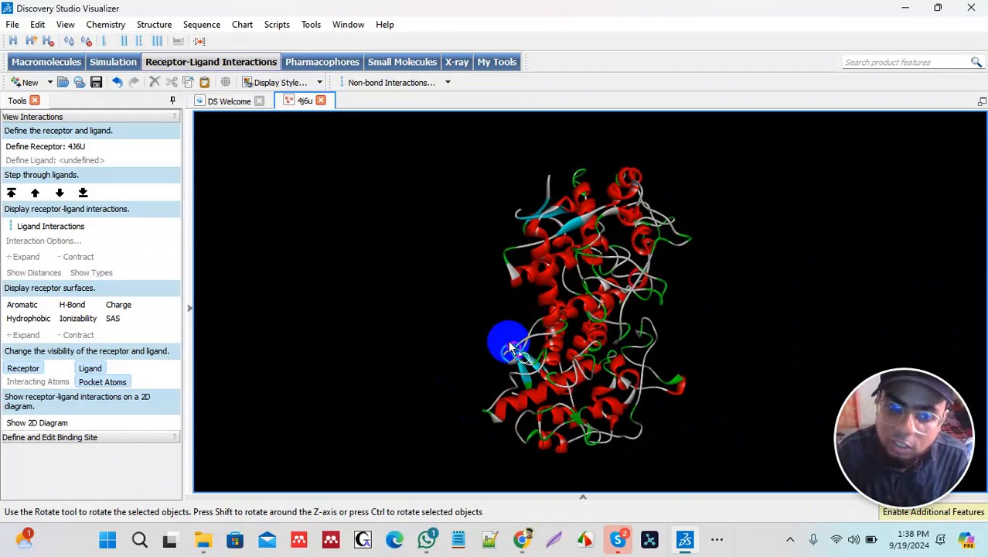
Start saving the cleaned structure in the Protein folder with Protein Data Bank Files as the file type
left_click(15, 26)
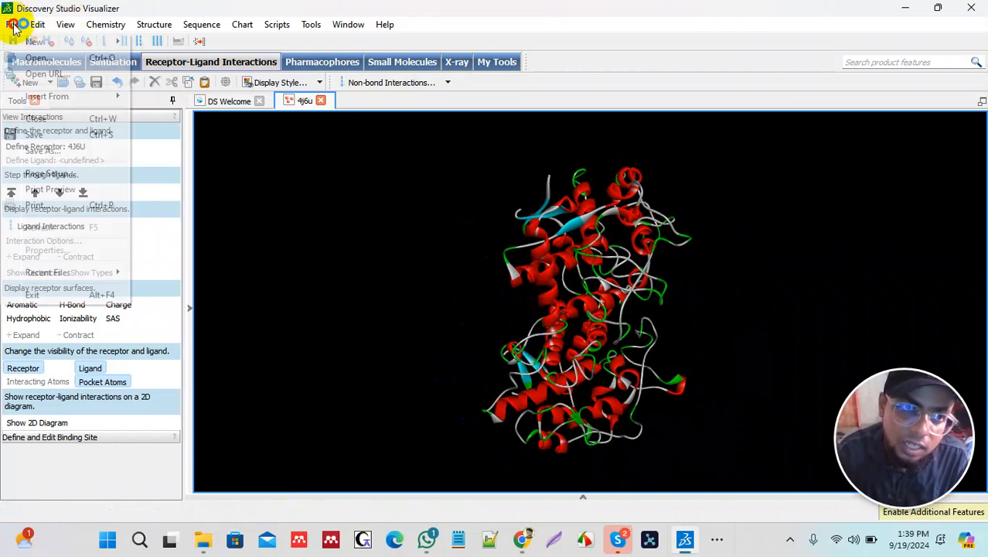
left_click(47, 137)
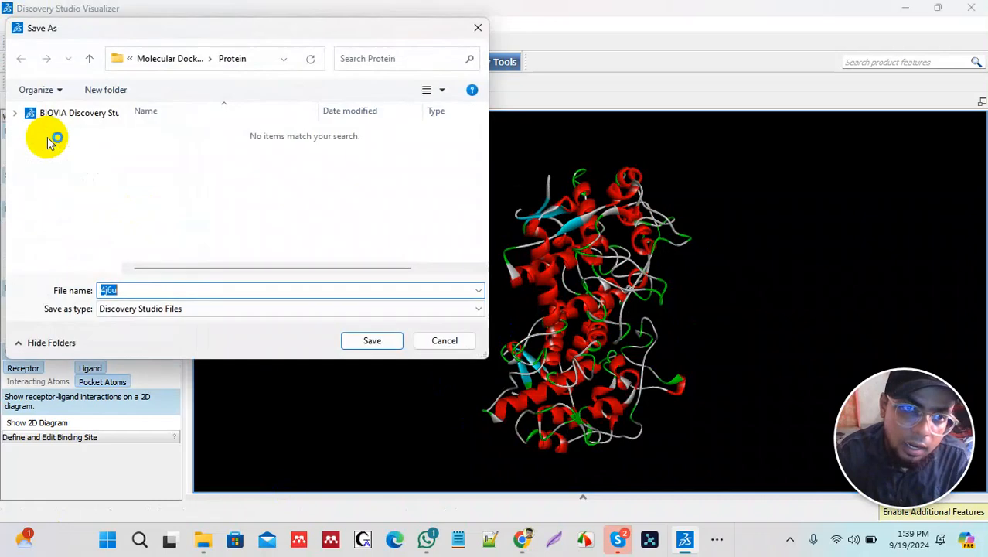
left_click(189, 309)
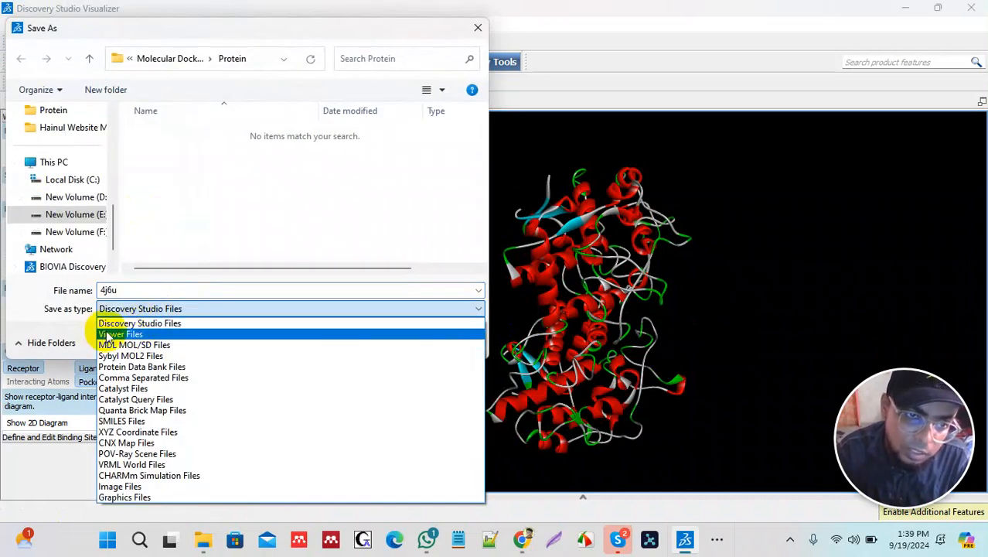
left_click(140, 366)
Name the file 4j6u_Cleaned_DSVisualizer and save it
double_click(166, 291)
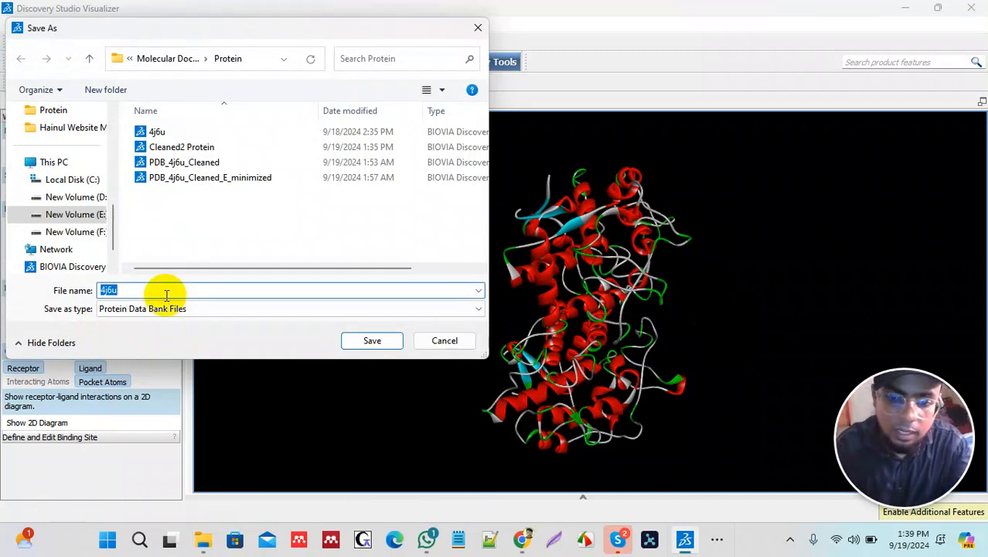
type("_")
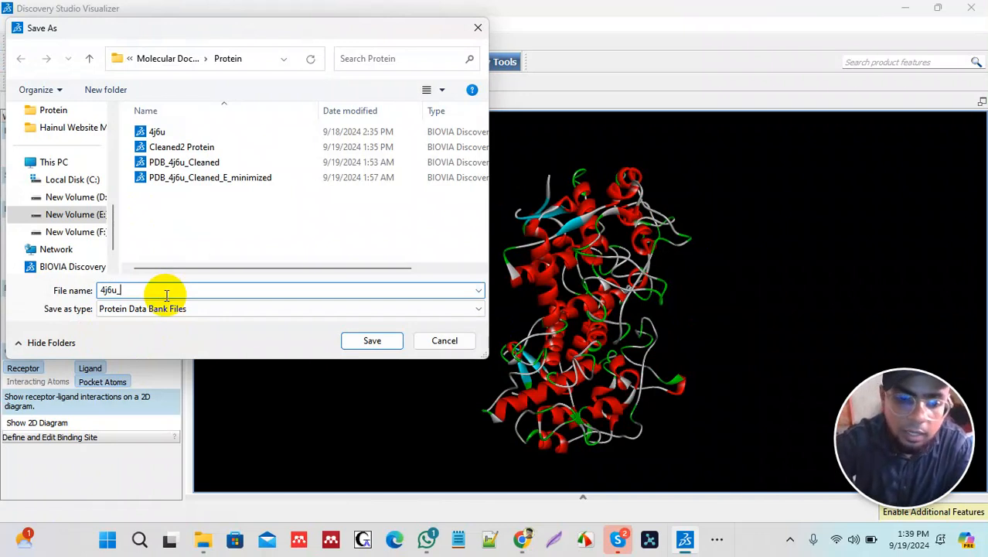
type("Cleand")
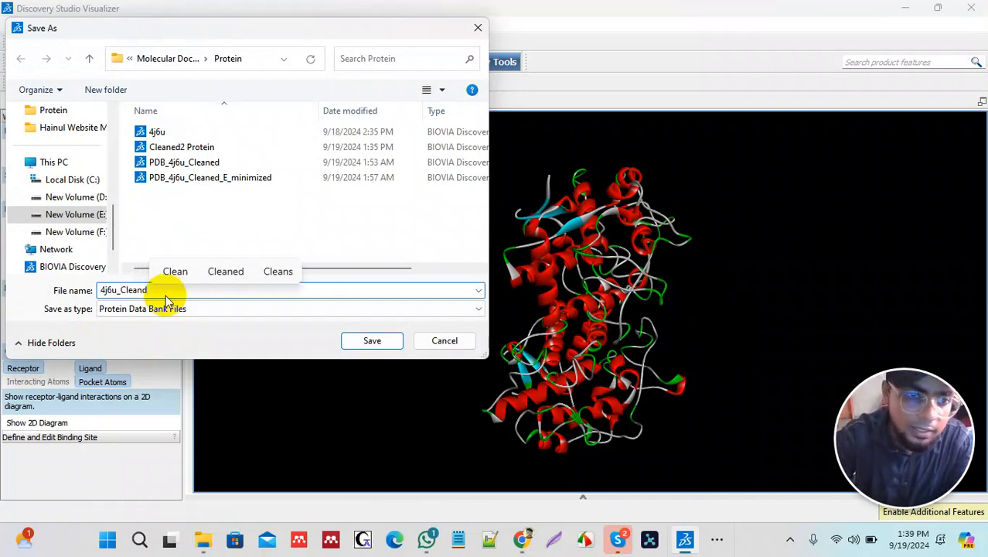
key("BackSpace")
type("ed_")
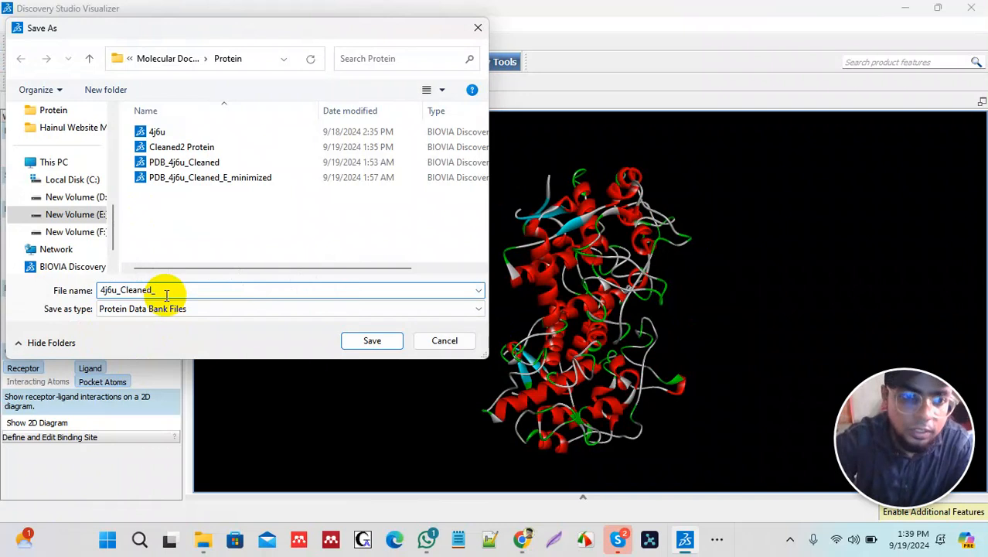
type("DS")
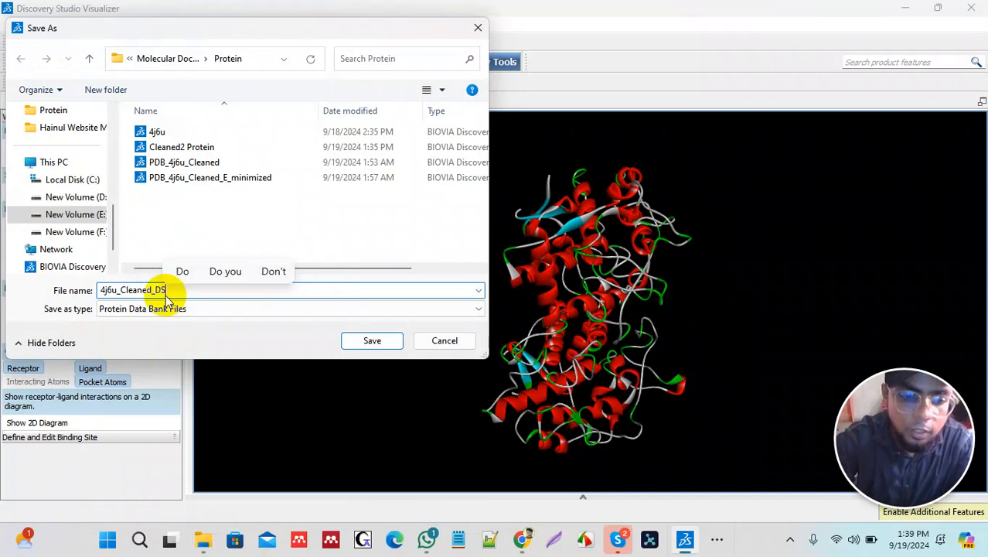
type("V")
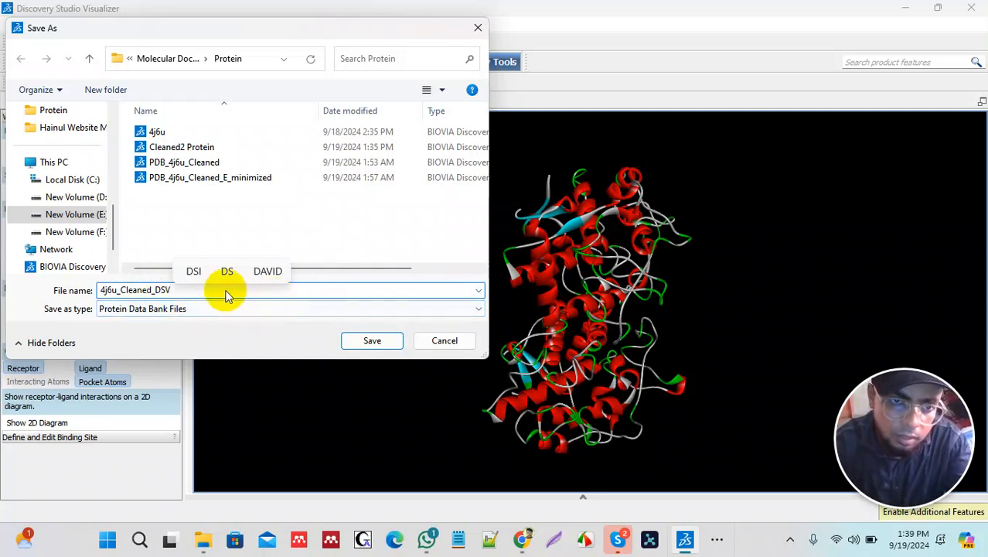
type("isualizer")
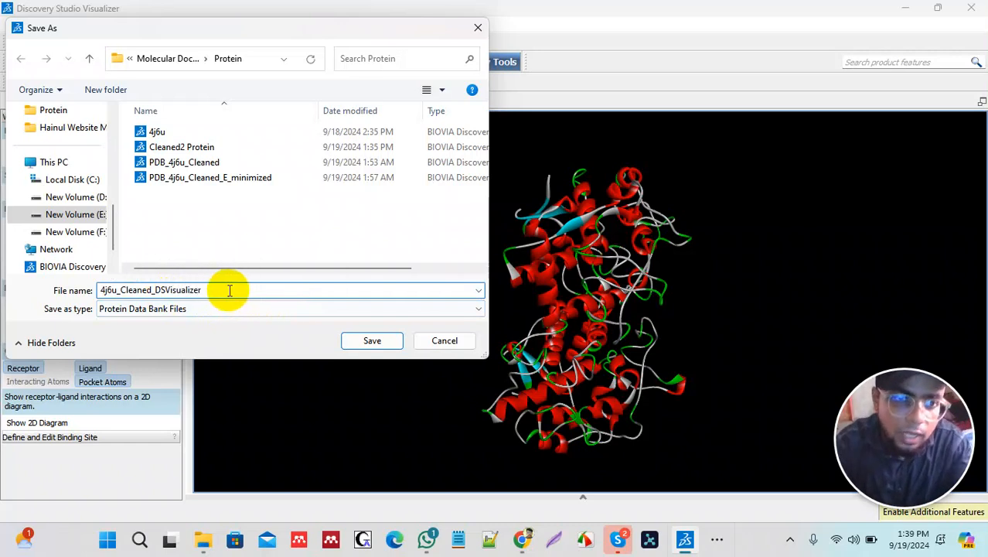
left_click(377, 341)
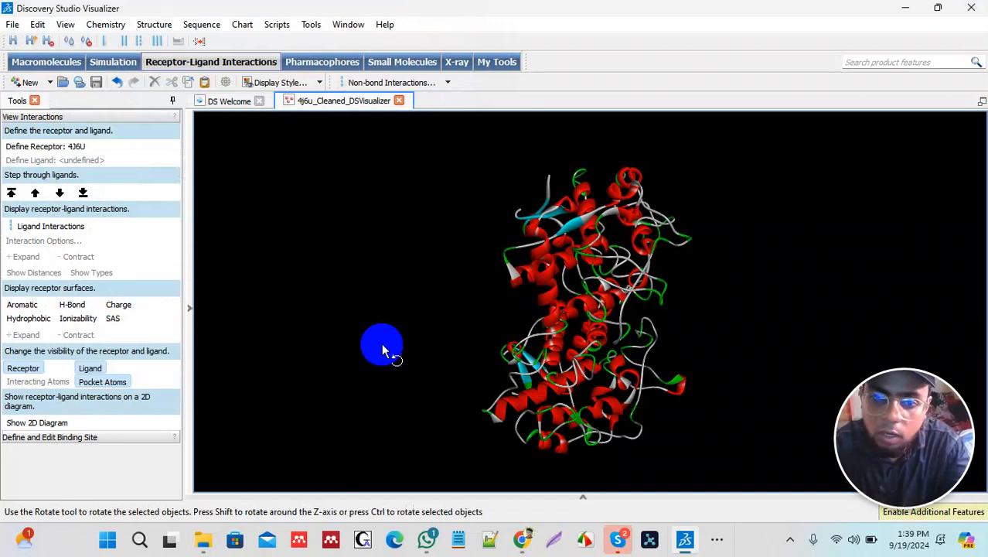
Switch to File Explorer and open the Research softwares folder on New Volume (F:)
left_click_drag(459, 323, 515, 205)
left_click(202, 539)
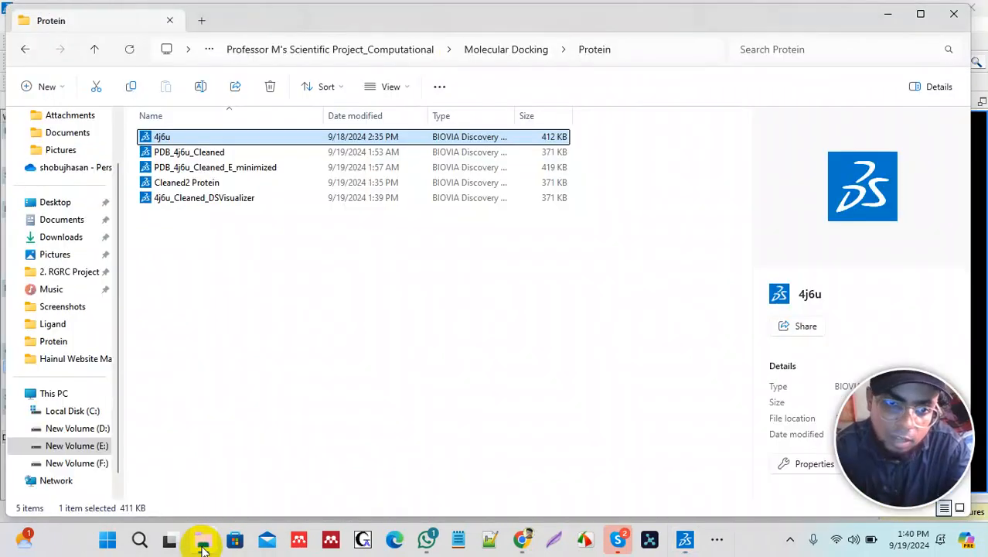
left_click_drag(117, 330, 117, 352)
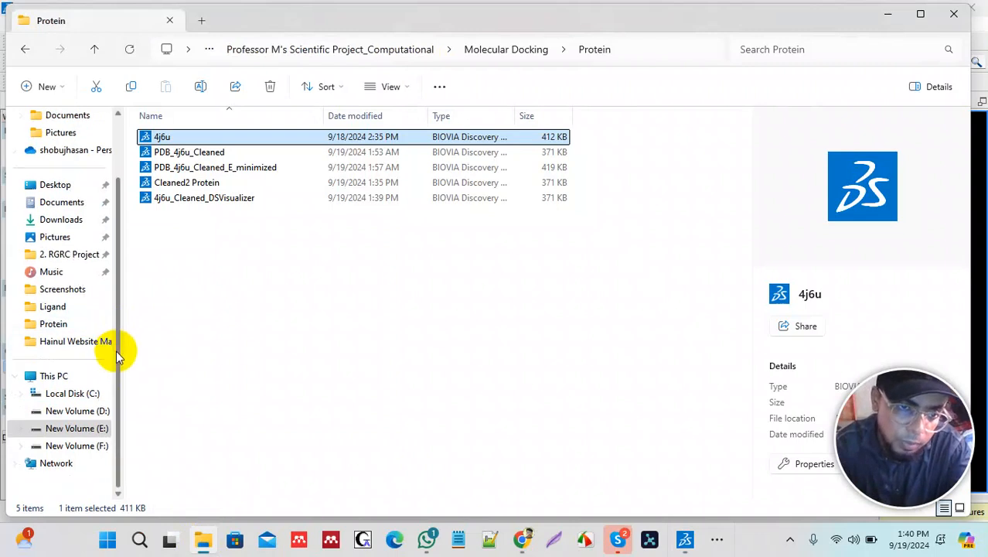
left_click(102, 446)
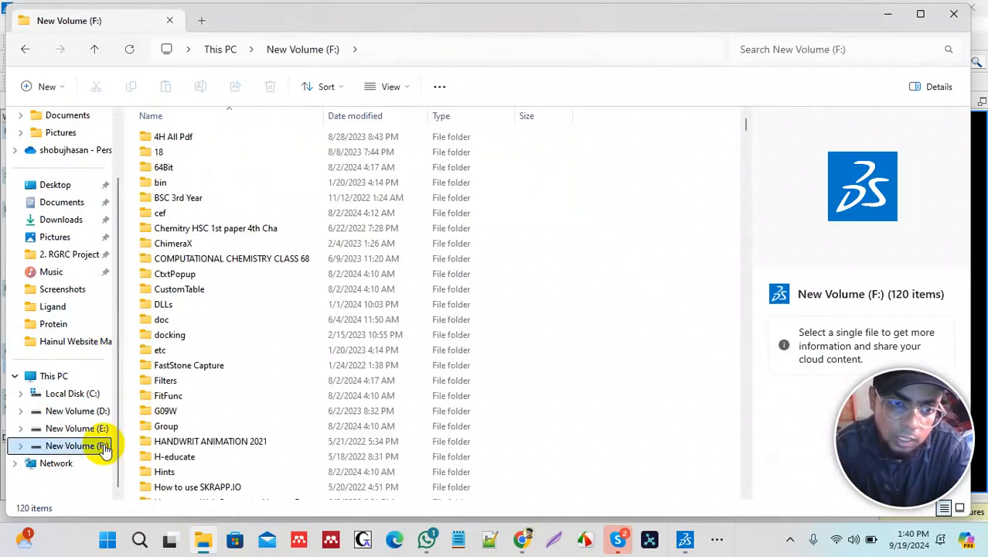
left_click_drag(747, 176, 756, 319)
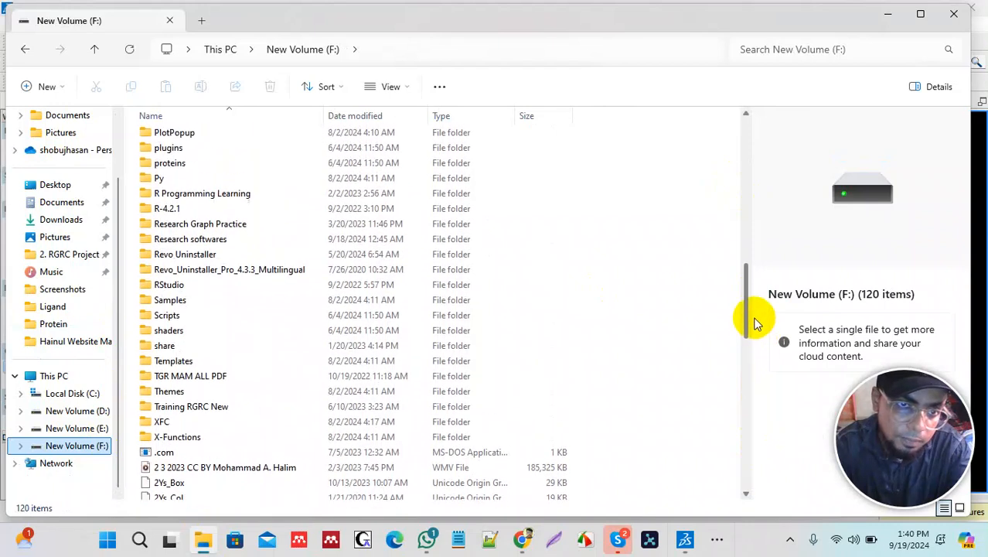
left_click(222, 240)
double_click(222, 239)
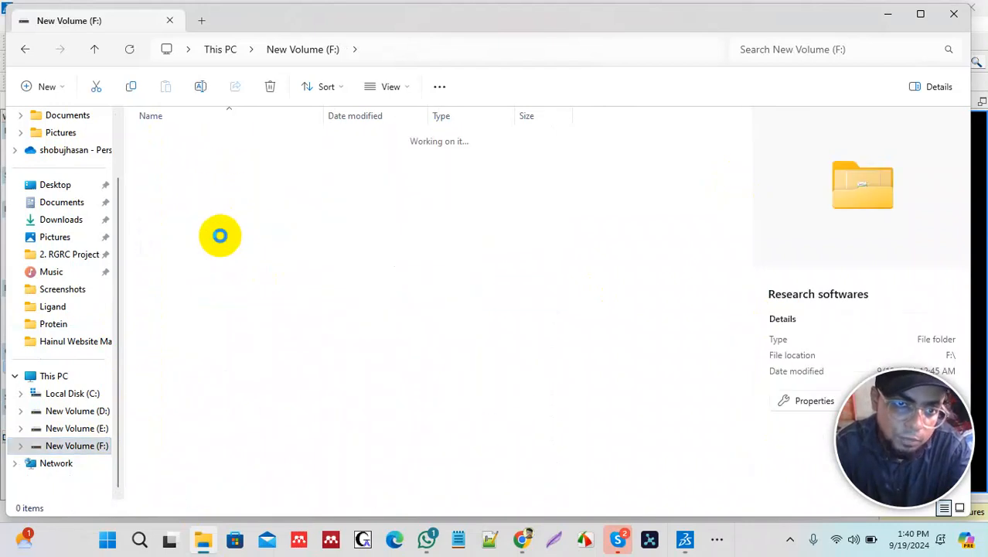
Launch spdbv from the nested SPDBV_4.10_PC folder and dismiss its About window
left_click_drag(746, 223, 757, 317)
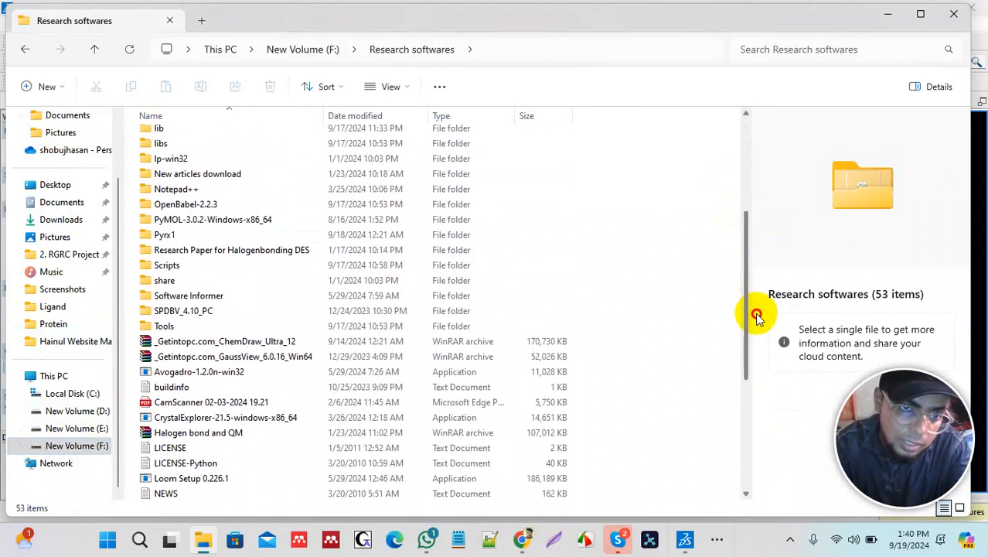
left_click(187, 310)
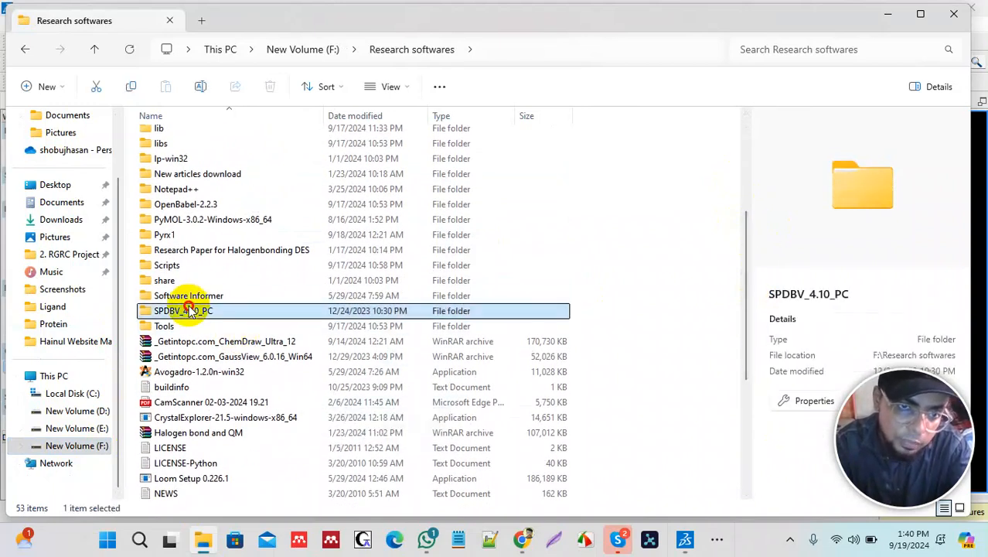
double_click(188, 309)
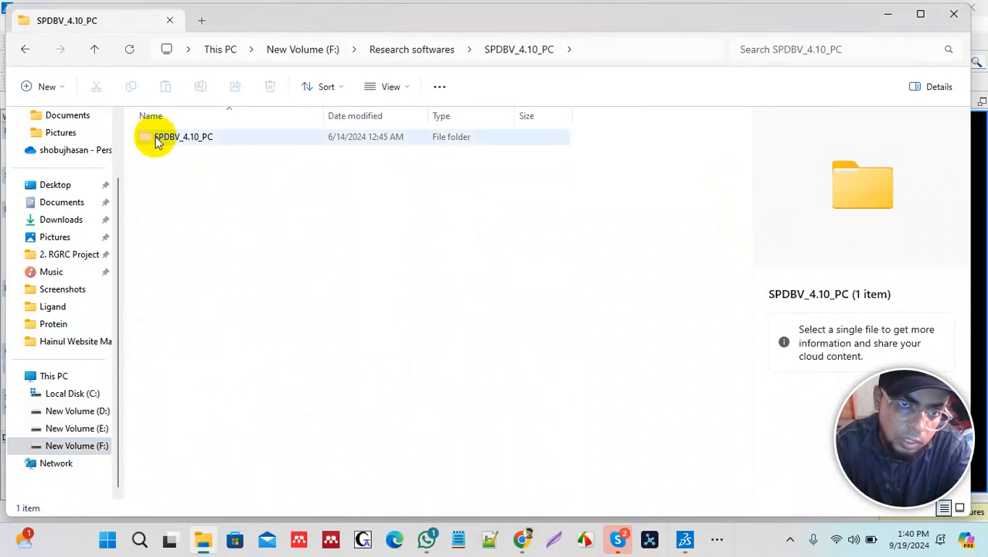
double_click(155, 138)
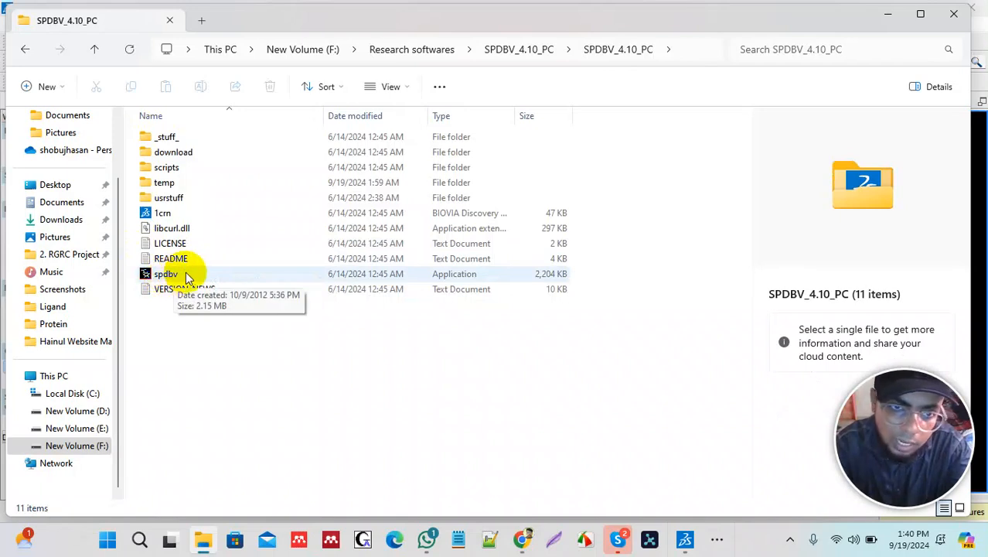
double_click(186, 275)
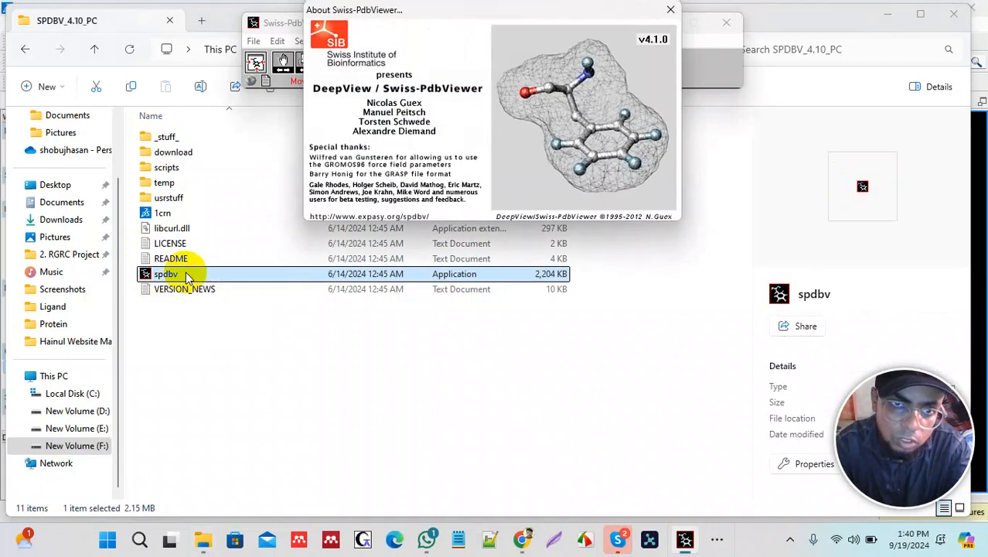
left_click(670, 13)
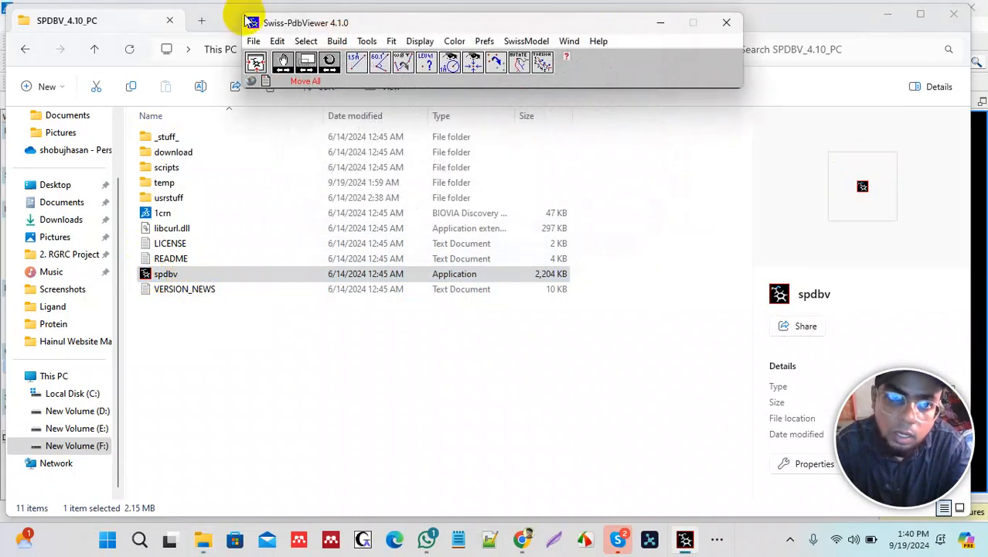
Open the PDB file 4j6u_Cleaned_DSVisualizer from the Protein folder and move the load log window off the structure
left_click(253, 41)
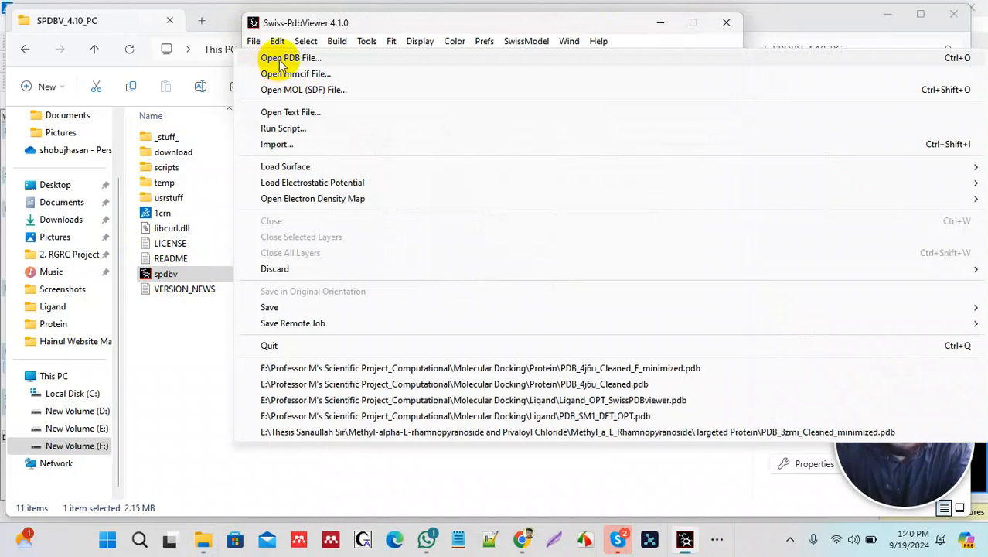
left_click(279, 59)
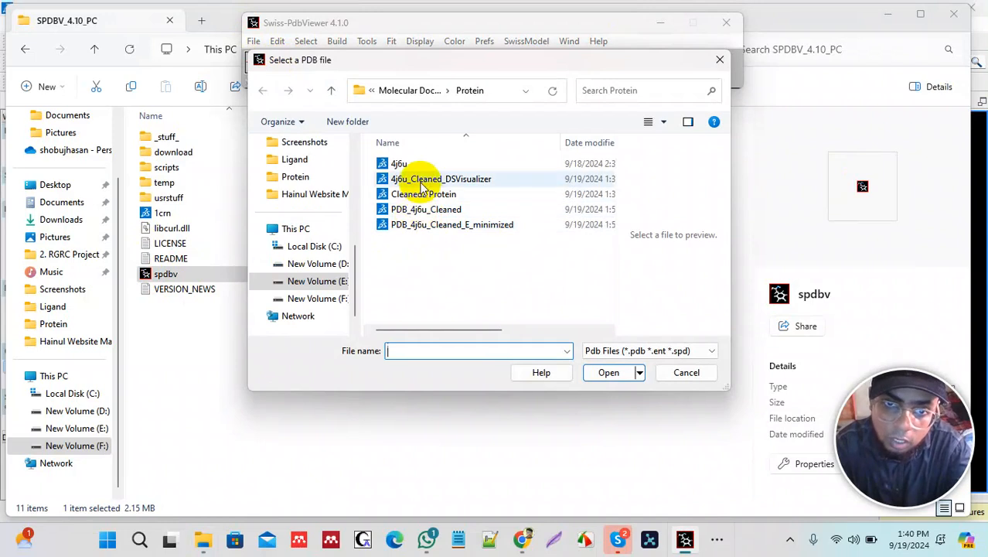
left_click_drag(358, 256, 359, 228)
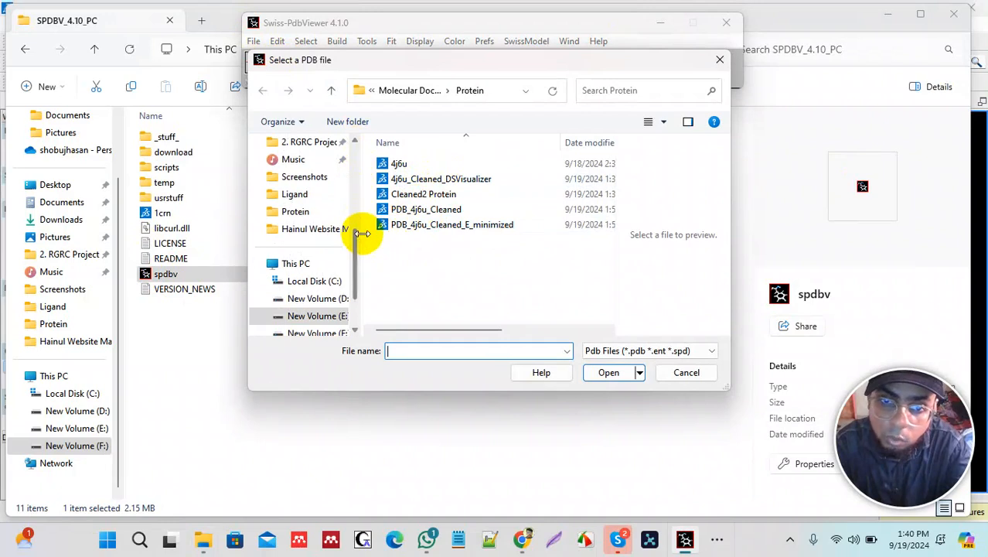
left_click(426, 181)
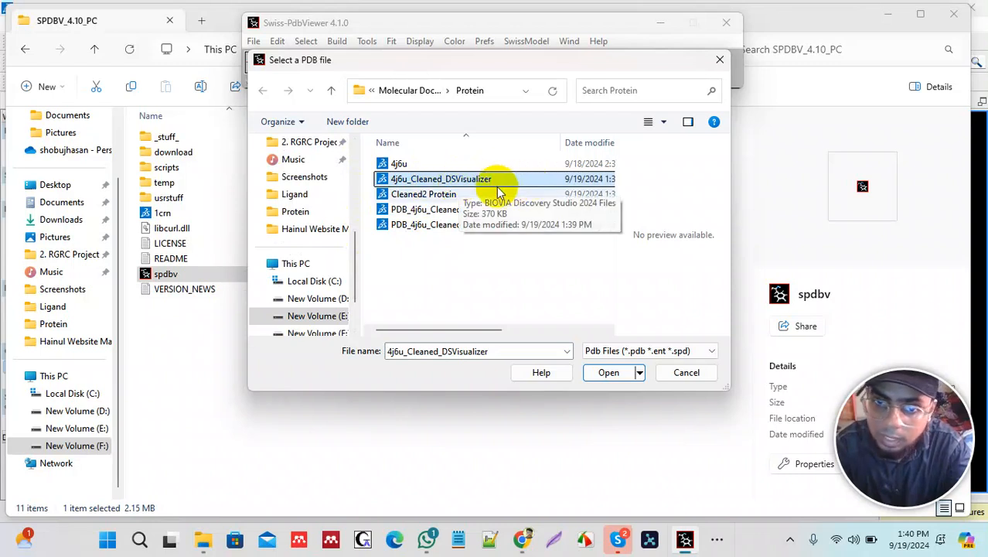
left_click(610, 373)
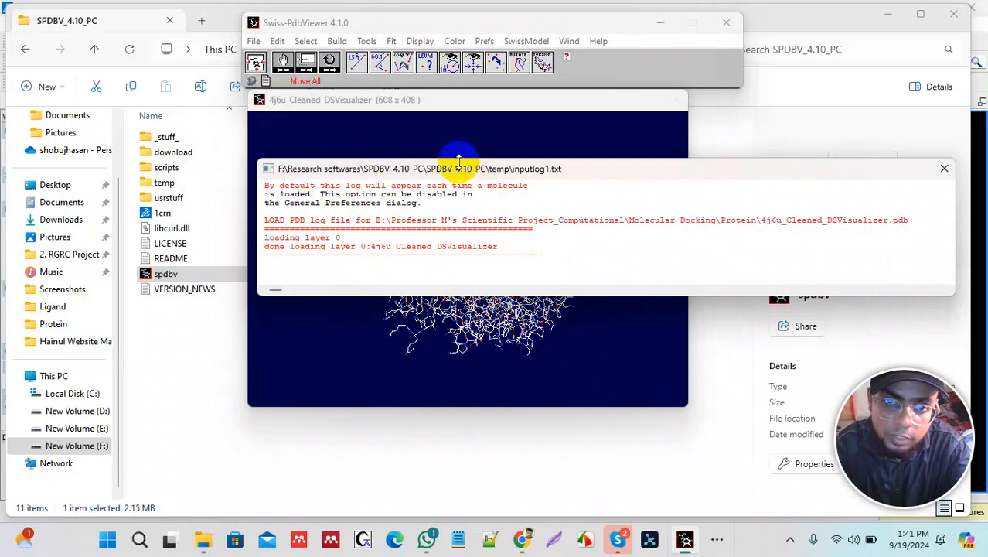
left_click_drag(406, 169, 866, 124)
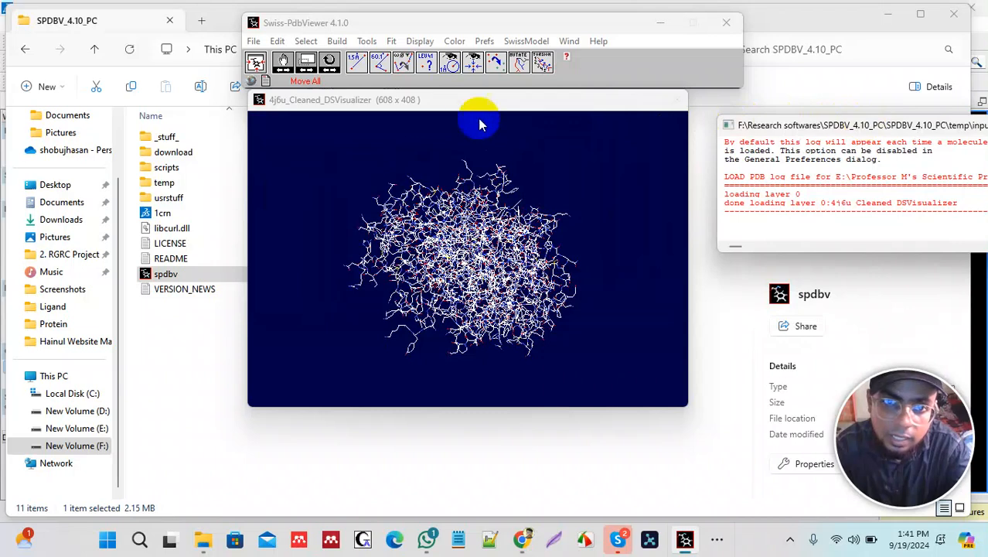
Select all residues of the loaded protein and add hydrogens to it
left_click(278, 43)
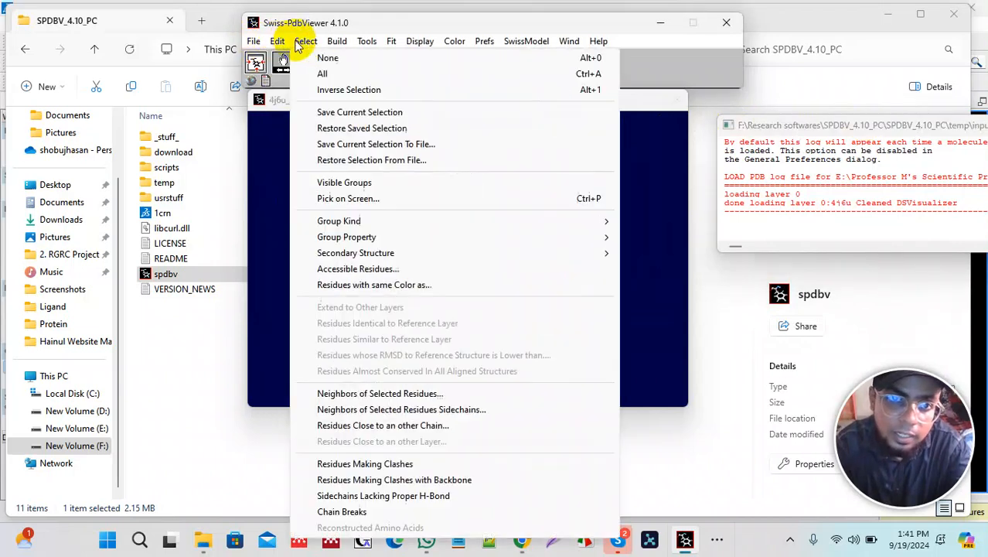
left_click(304, 42)
left_click(304, 42)
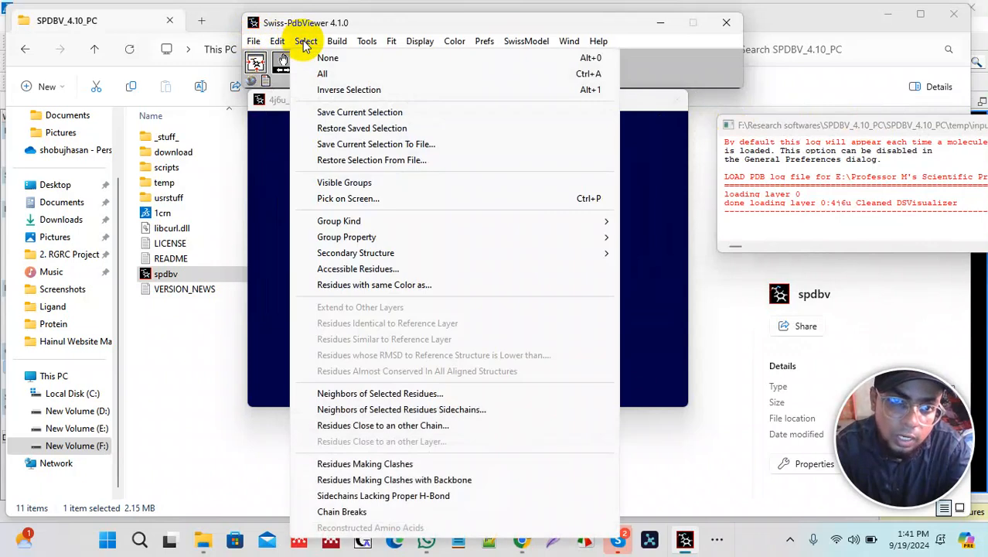
left_click(331, 75)
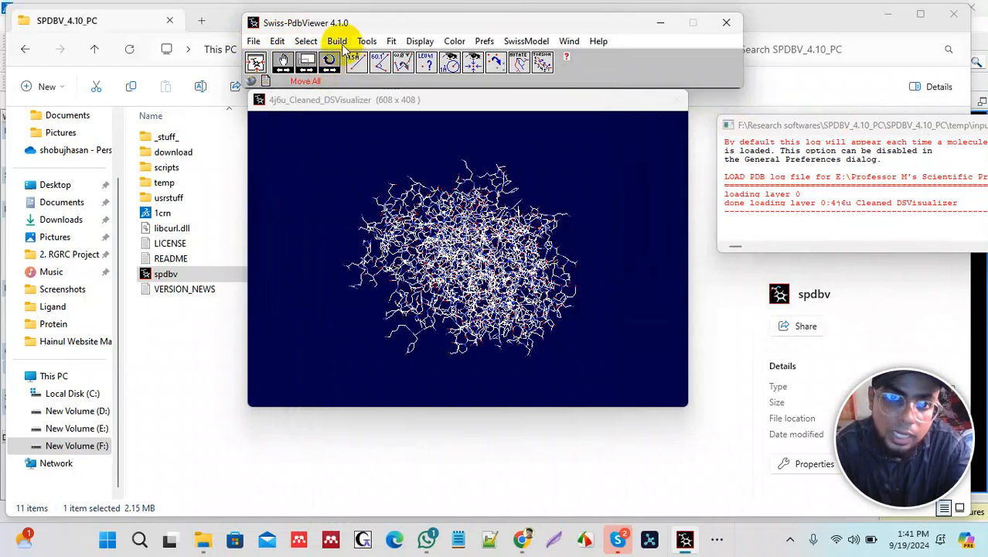
left_click(337, 43)
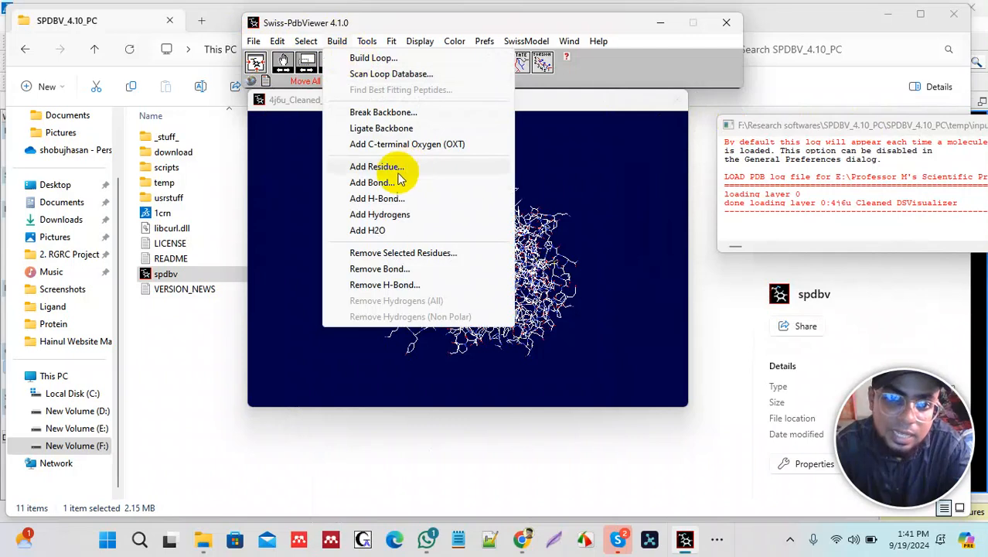
left_click(374, 216)
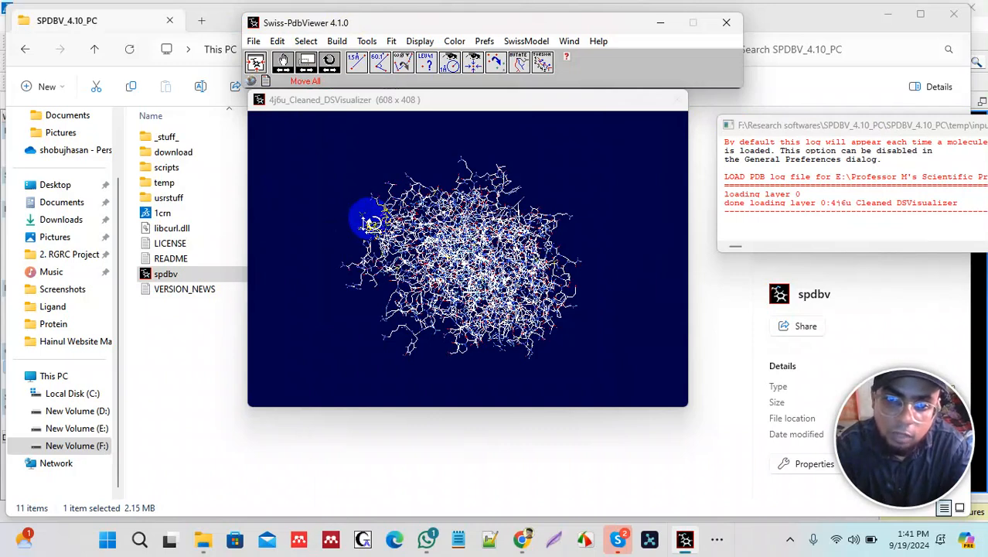
Run Energy Minimization on the protein, look through the per-residue energy report down to its totals and close the report
left_click(366, 41)
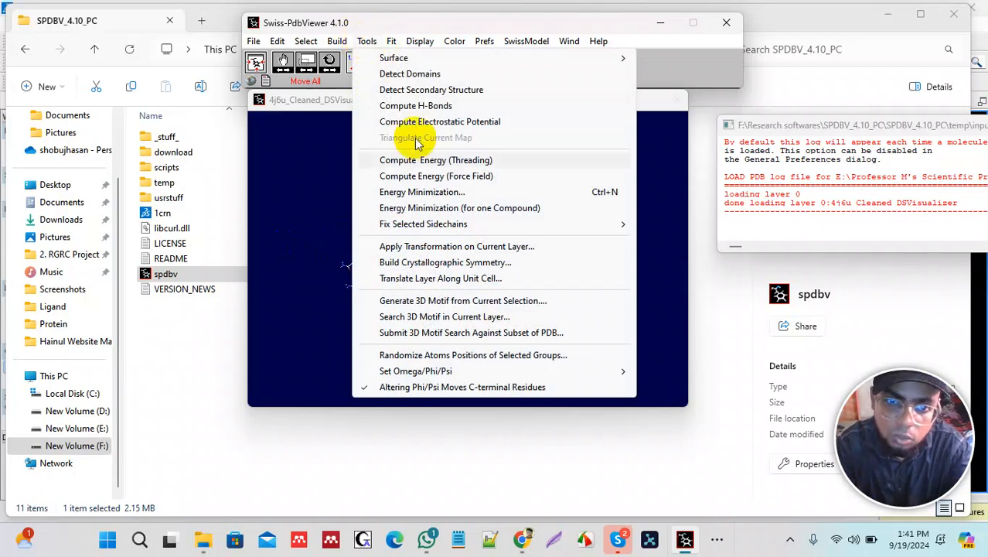
left_click(408, 195)
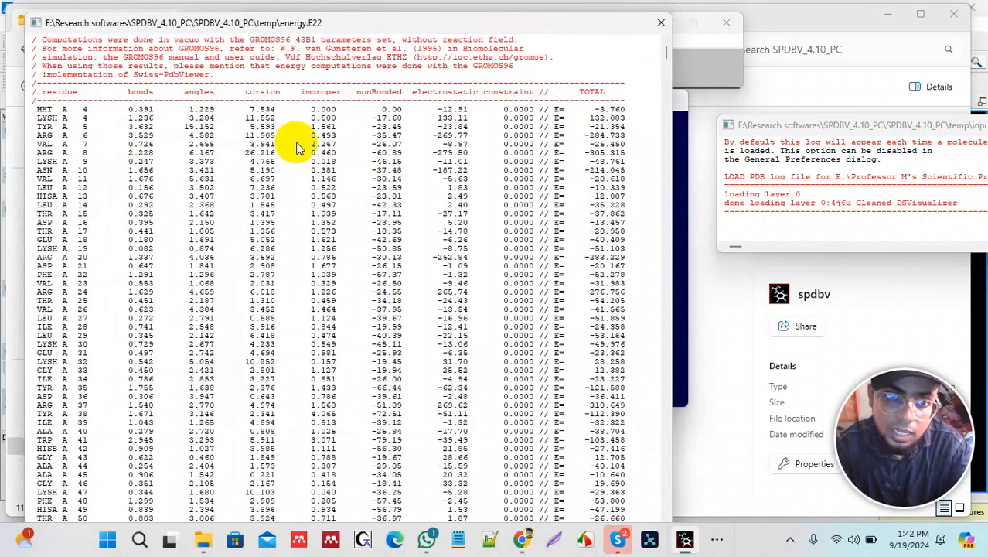
left_click_drag(670, 56, 669, 510)
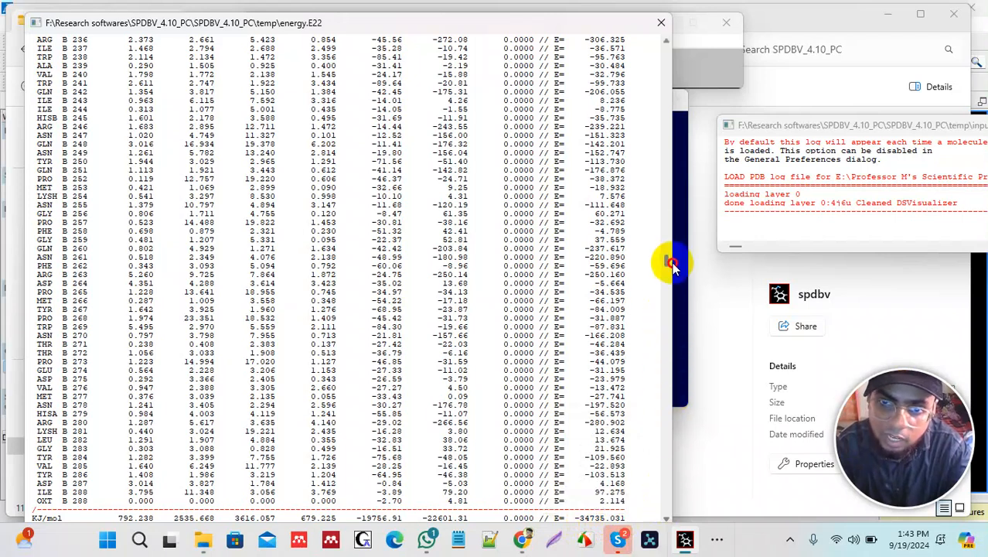
left_click_drag(671, 154, 659, 49)
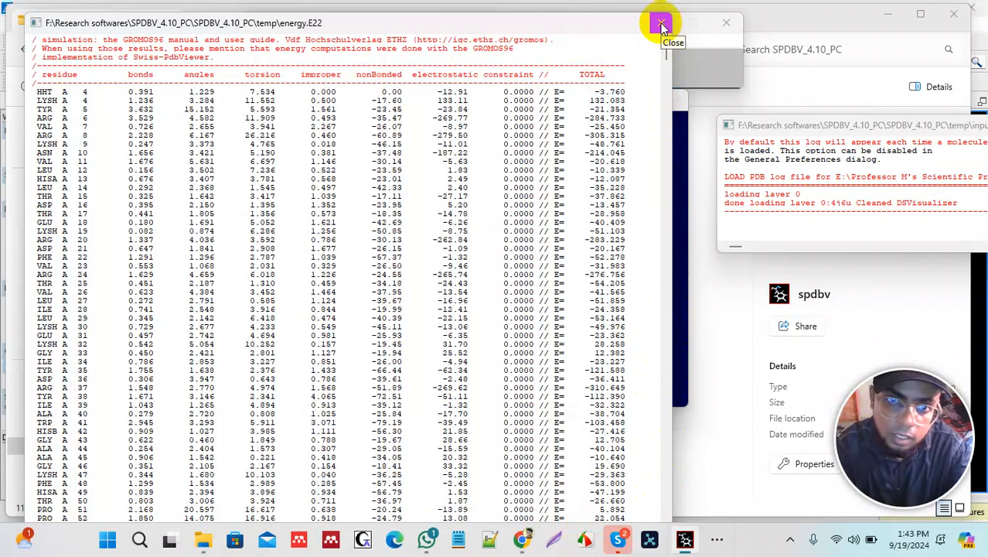
left_click(662, 25)
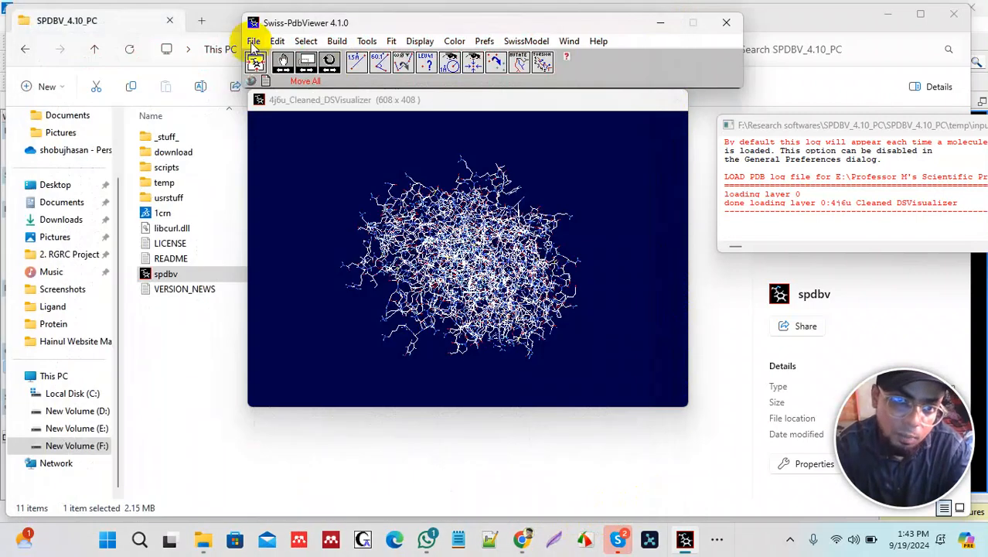
Save the current layer as a PDB file named Protein_CLeaned_EnergyMinimized in the Protein folder
left_click(254, 41)
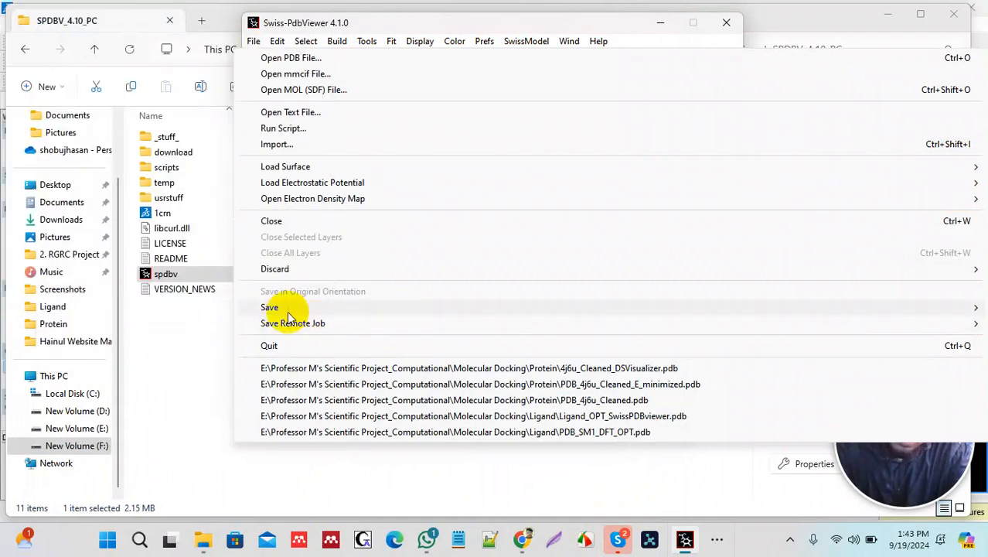
mouse_move(283, 313)
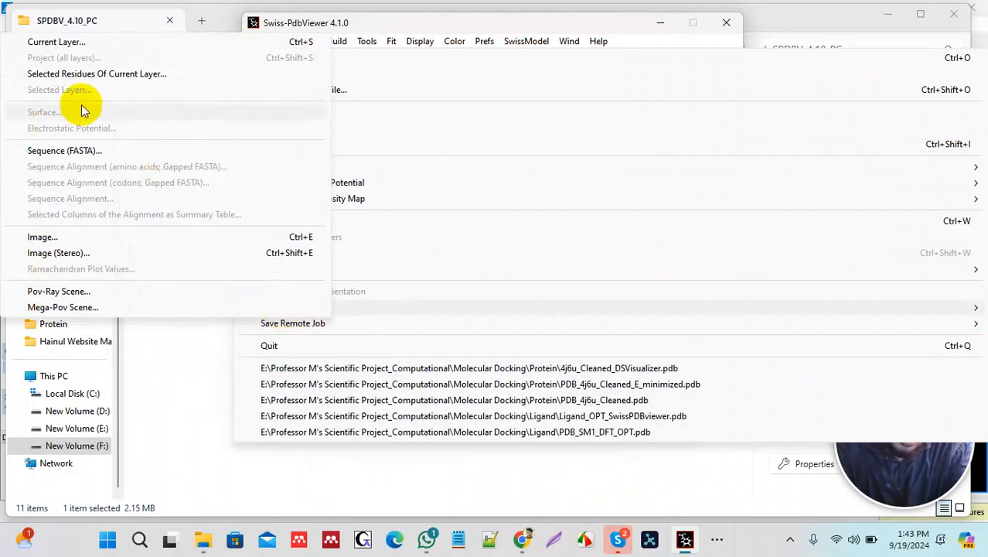
left_click(44, 44)
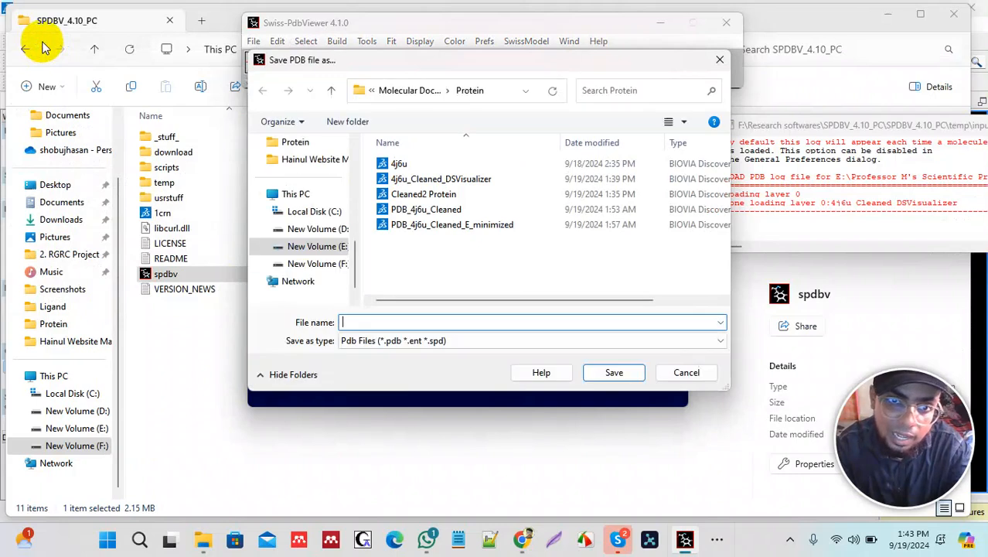
left_click(372, 341)
left_click(372, 344)
left_click(372, 323)
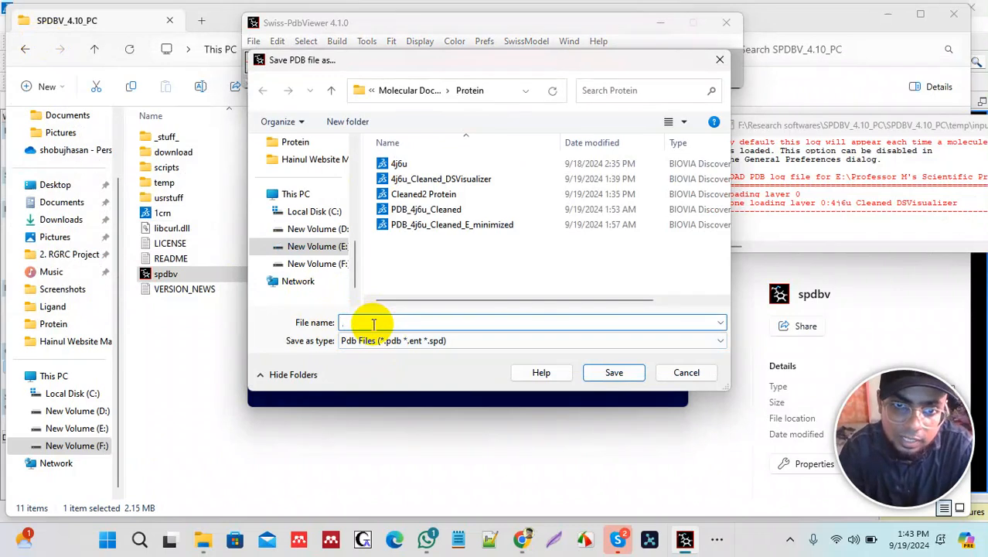
type("Prote")
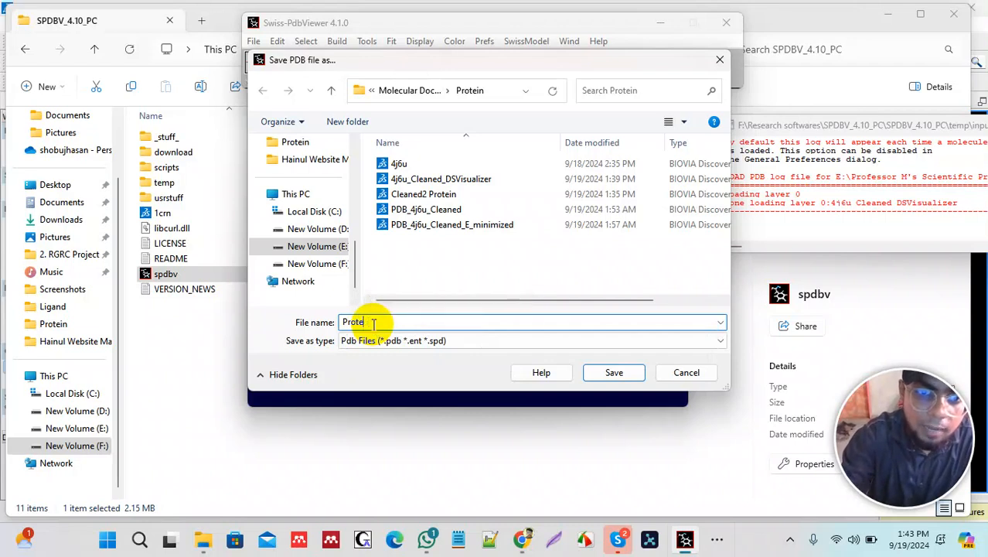
type("in_CL")
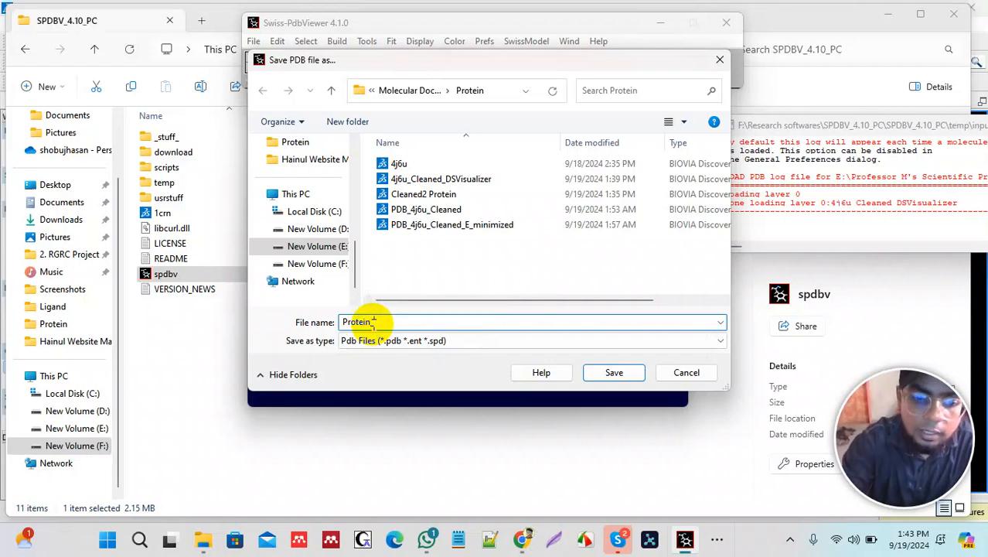
type("eaned")
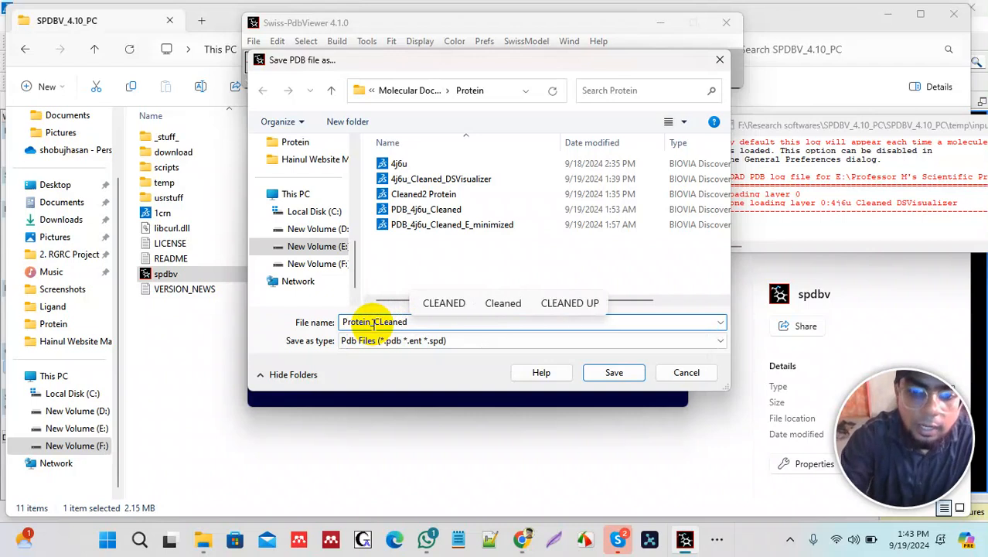
type("_E")
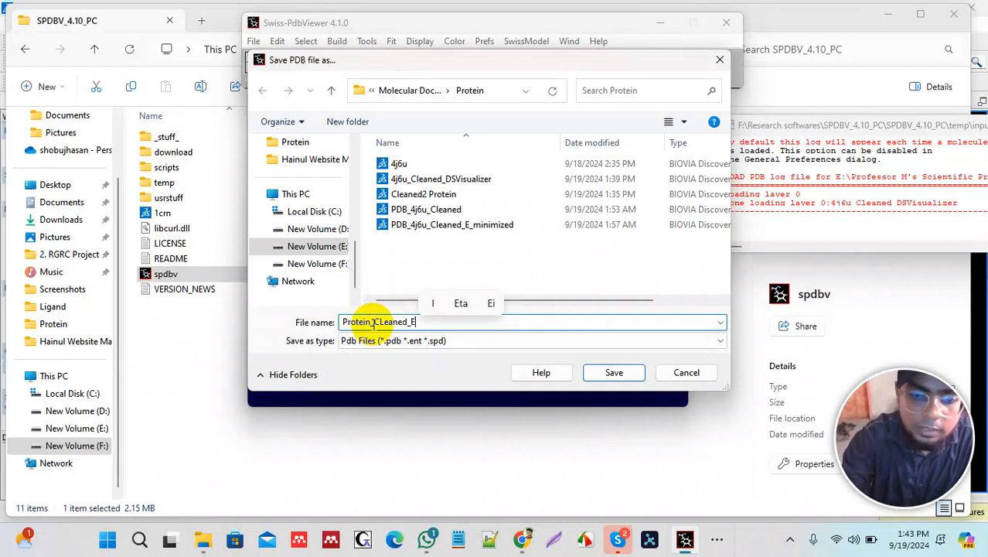
type("nergyMIni")
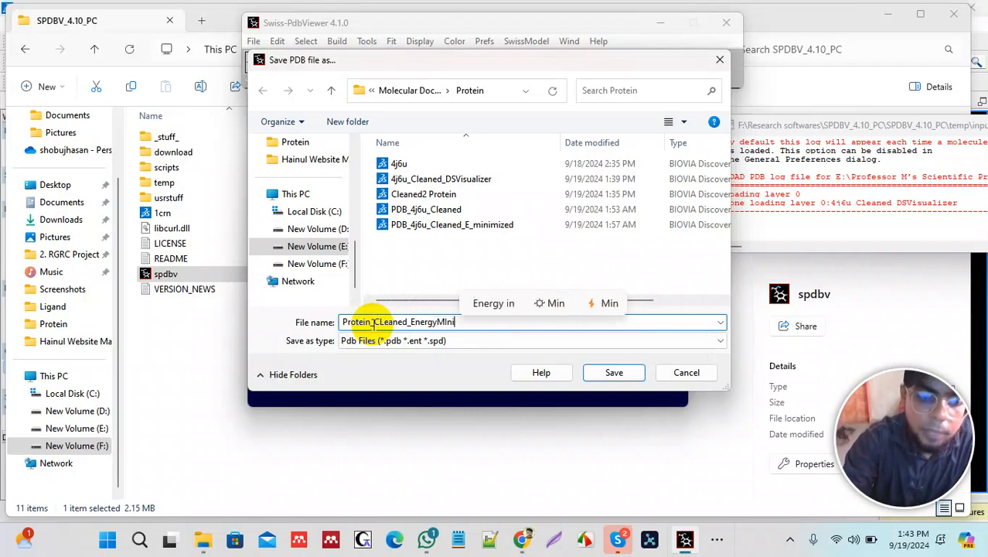
type("mized")
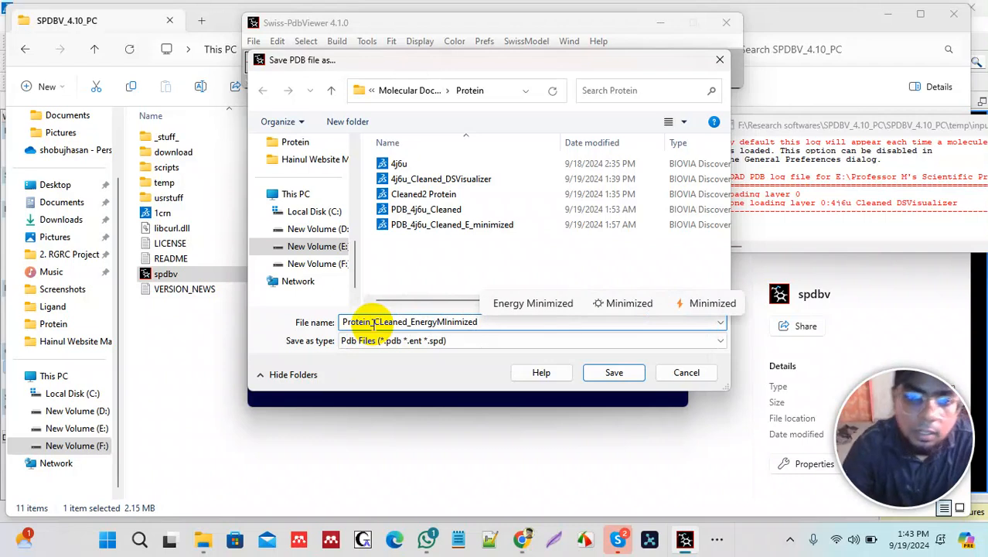
key("BackSpace")
type("i")
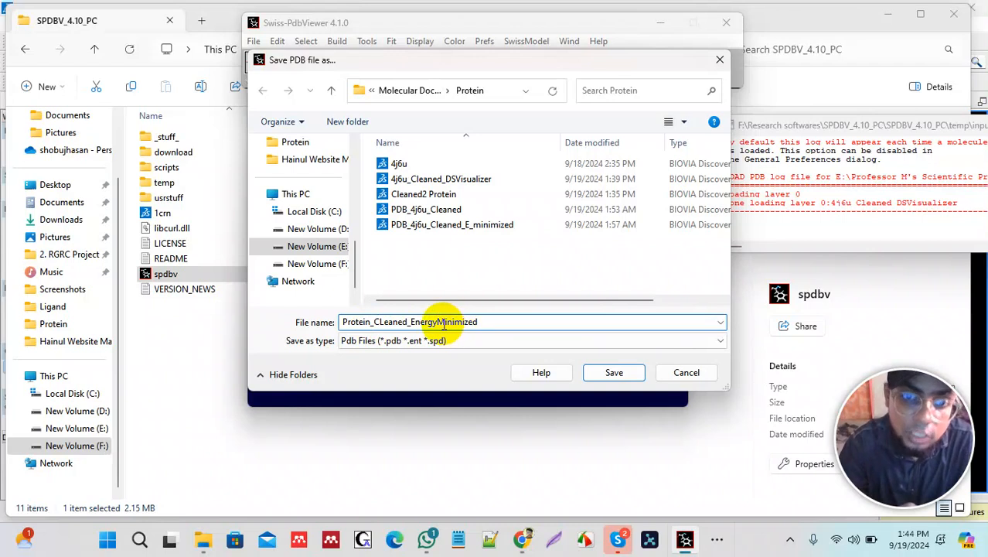
left_click(612, 373)
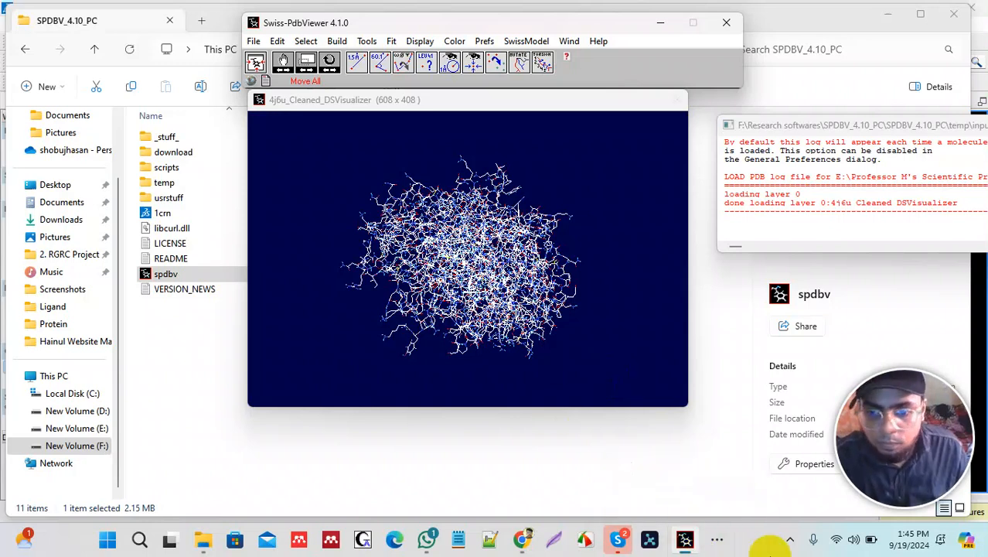
left_click(931, 503)
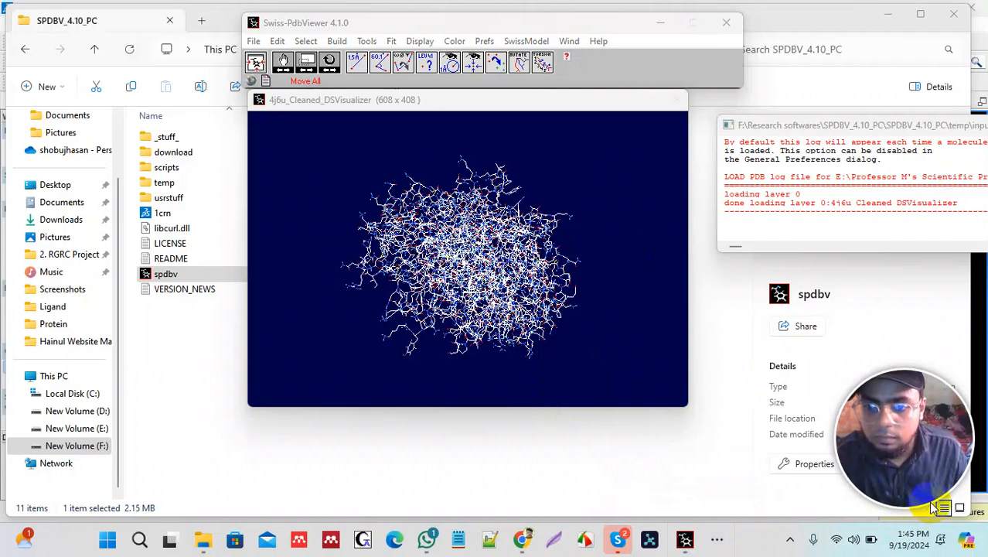
left_click(717, 539)
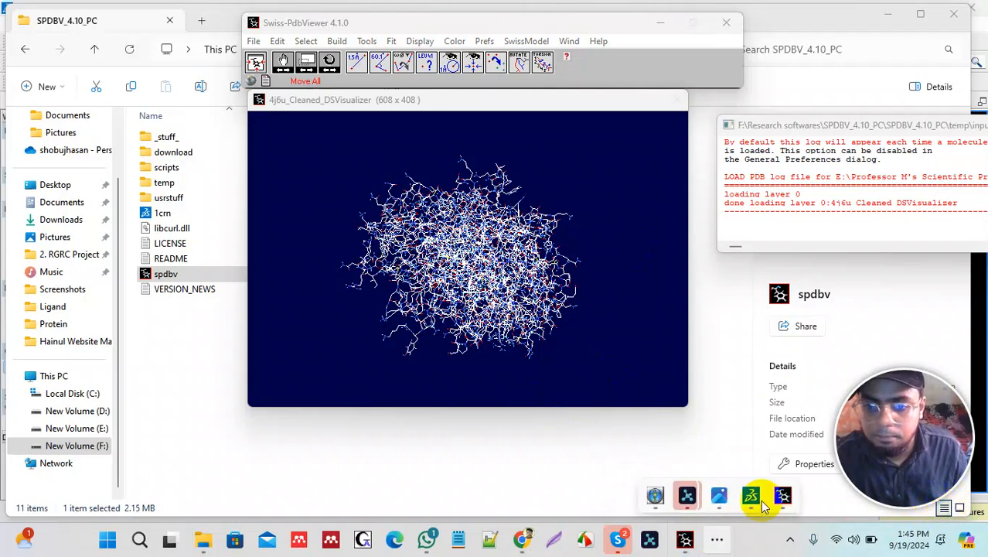
left_click(928, 506)
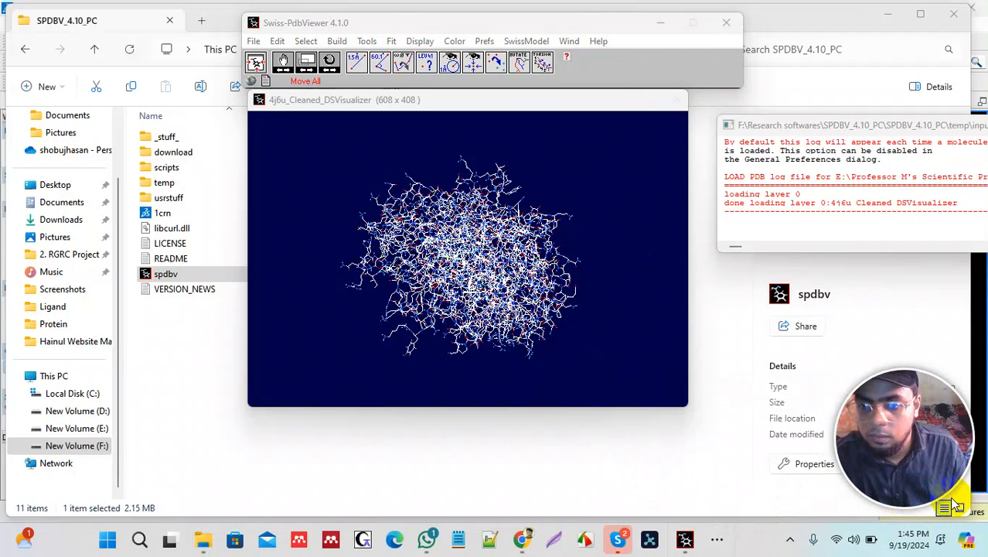
Minimize the File Explorer, Discovery Studio, Swiss-PdbViewer and two PyMOL structure windows, and try to dismiss PyMOL's Activation dialog
left_click(701, 482)
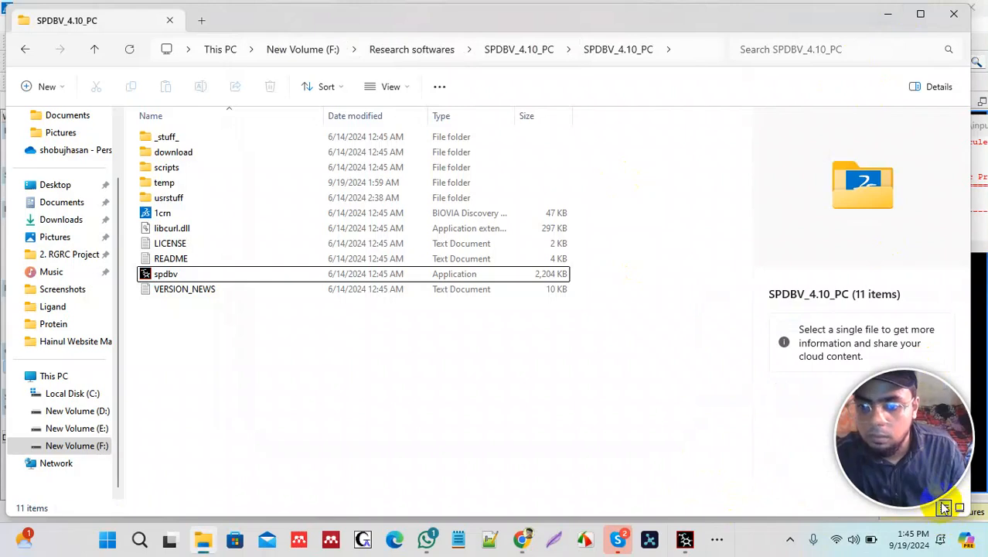
left_click(889, 10)
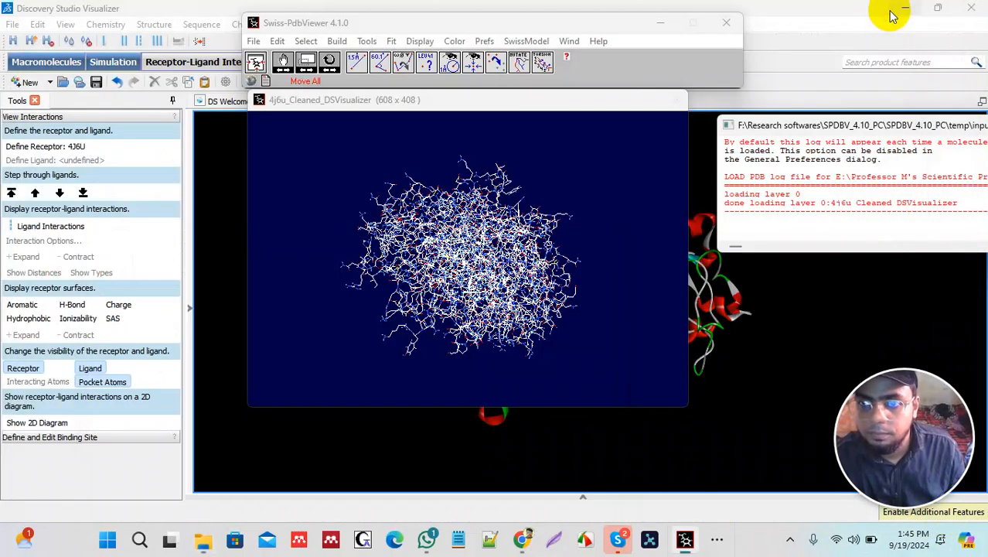
left_click(899, 9)
left_click(901, 9)
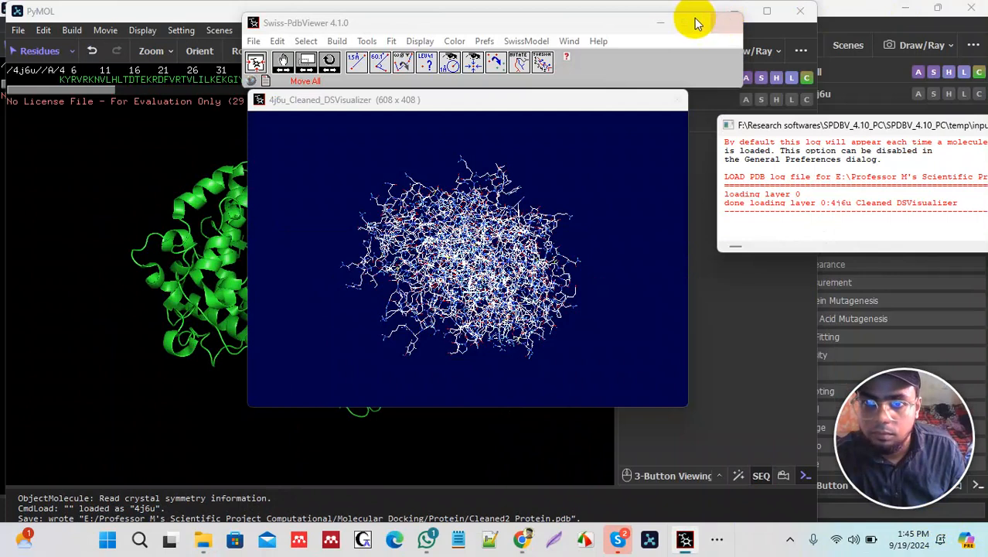
left_click(660, 24)
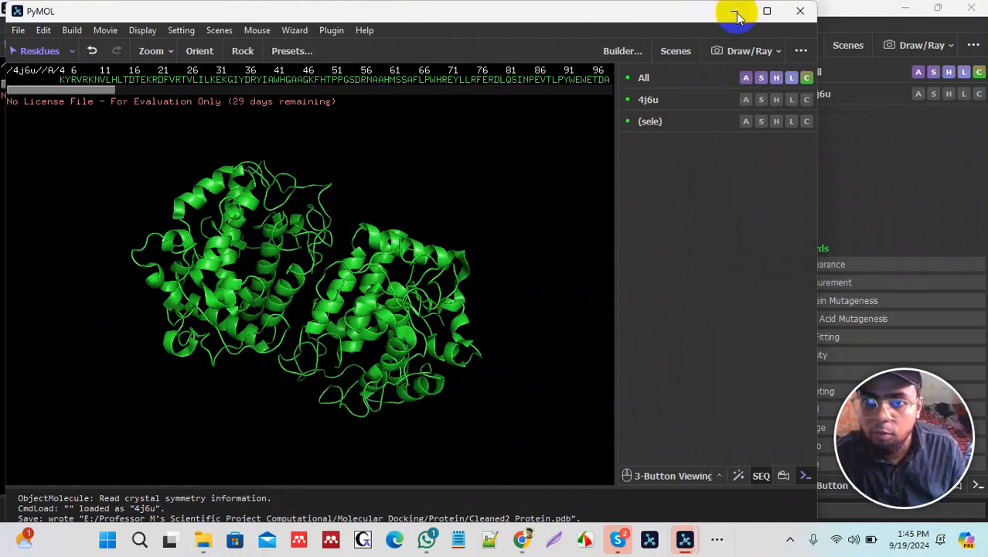
left_click(764, 11)
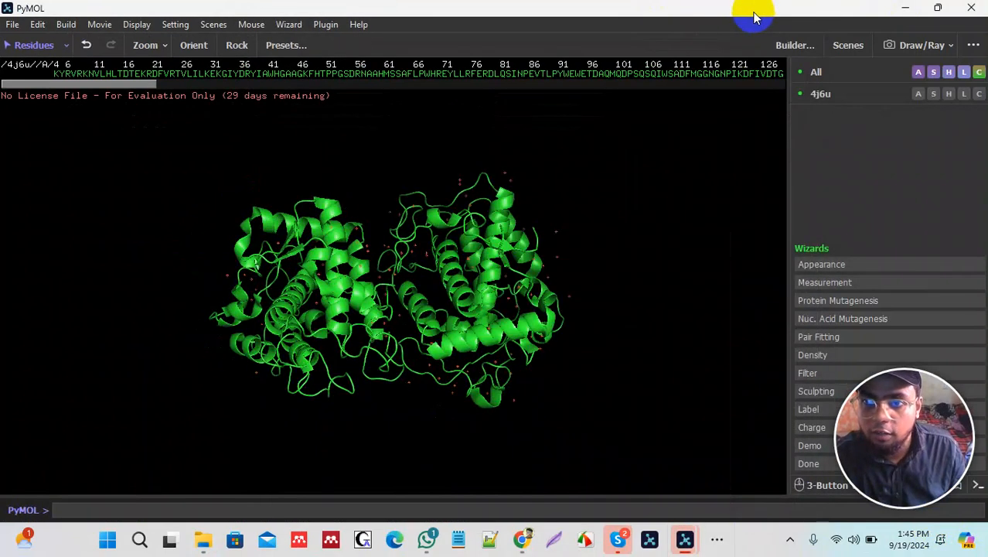
left_click(903, 7)
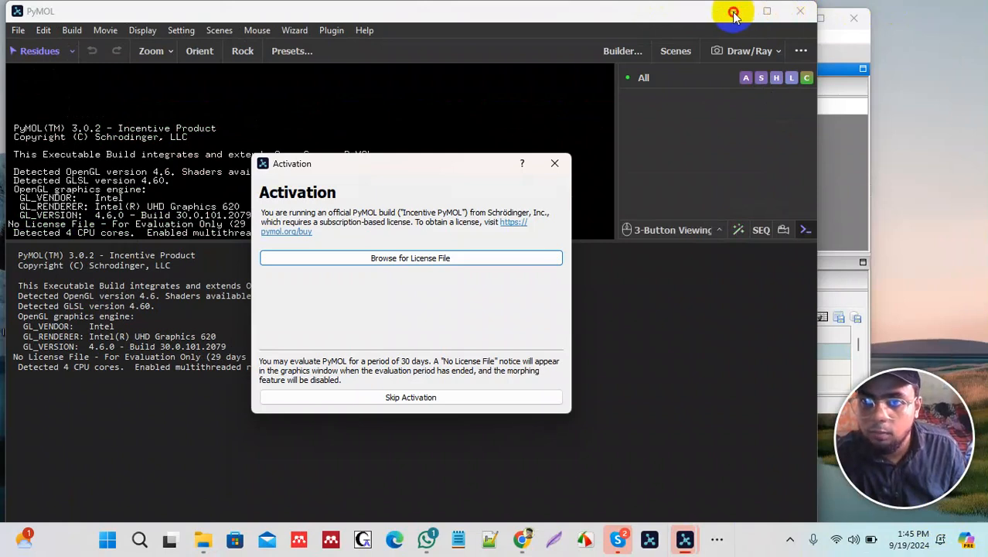
left_click(554, 165)
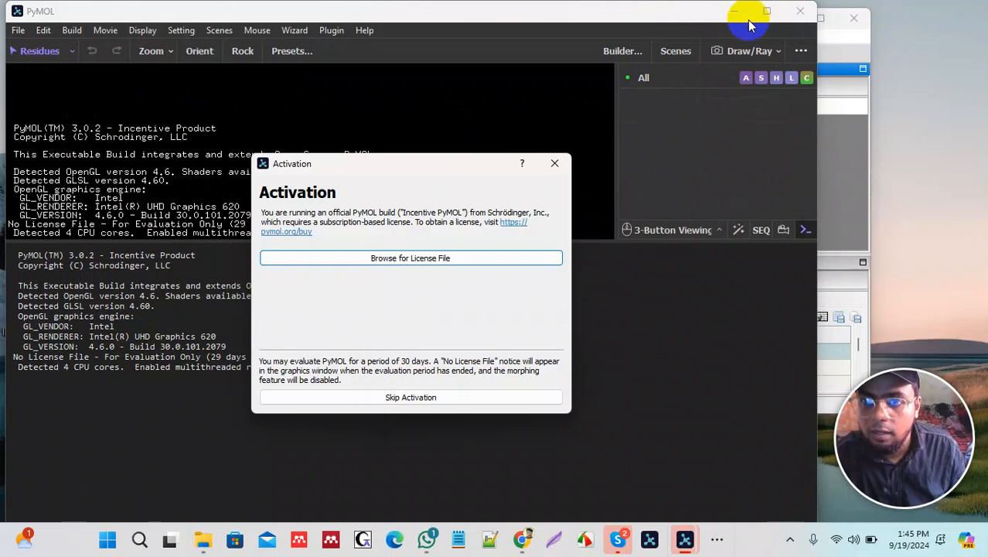
left_click(972, 505)
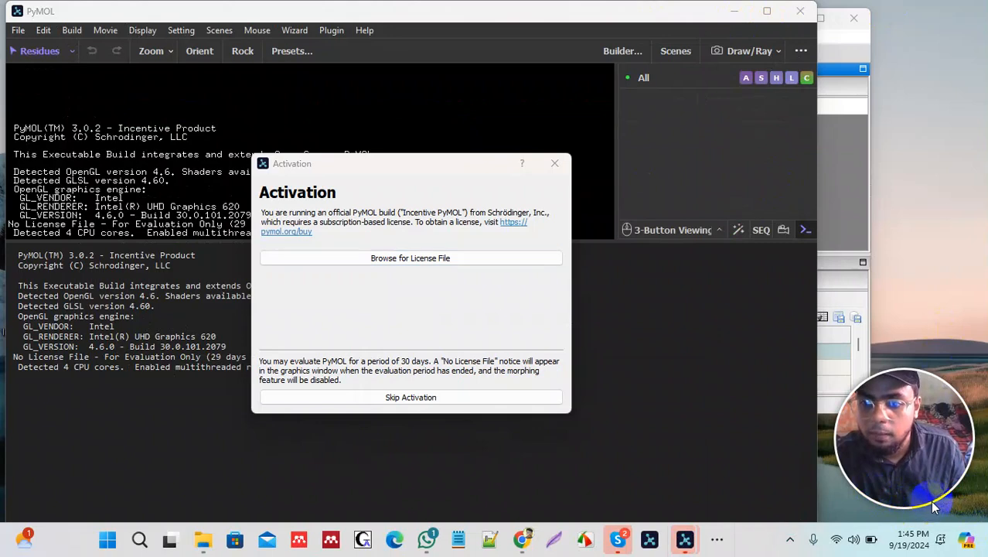